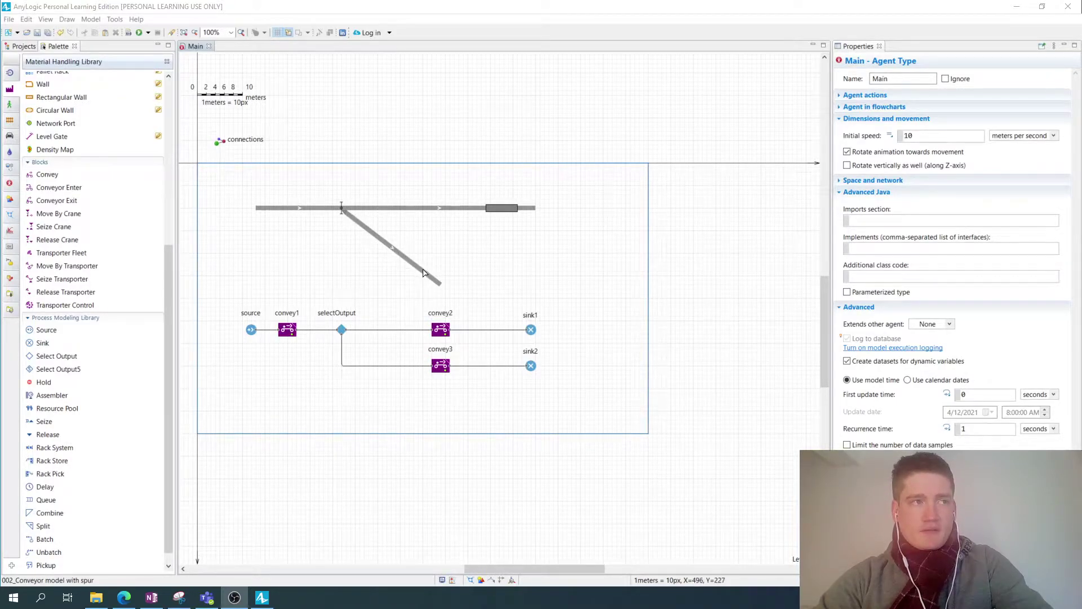
Add a Resource Pool block below the flowchart, beneath the source block
{"action": "left_click", "coordinate": [503, 211]}
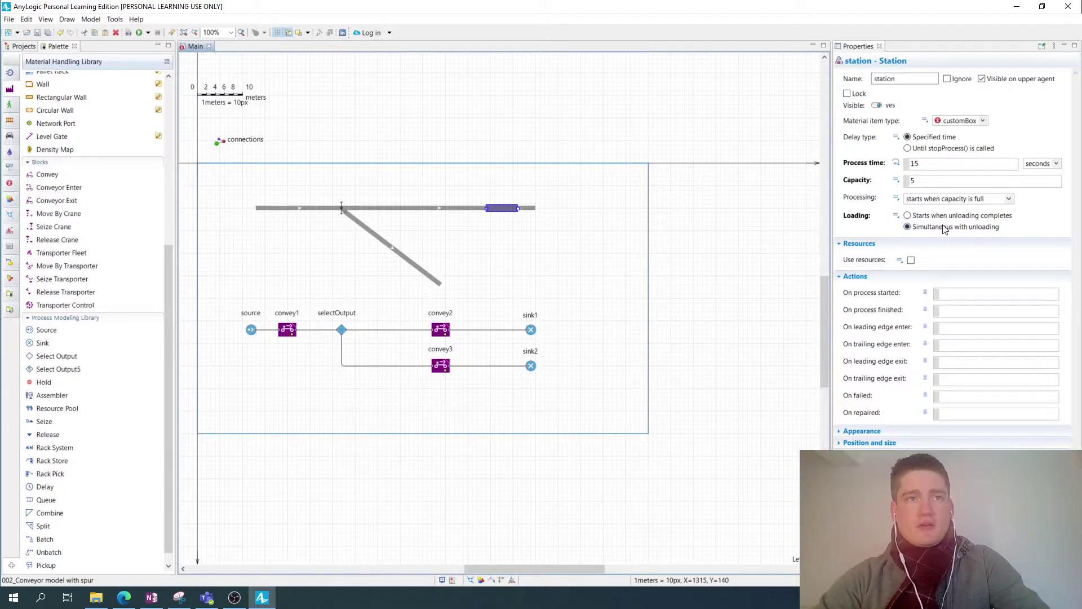
{"action": "left_click", "coordinate": [511, 250]}
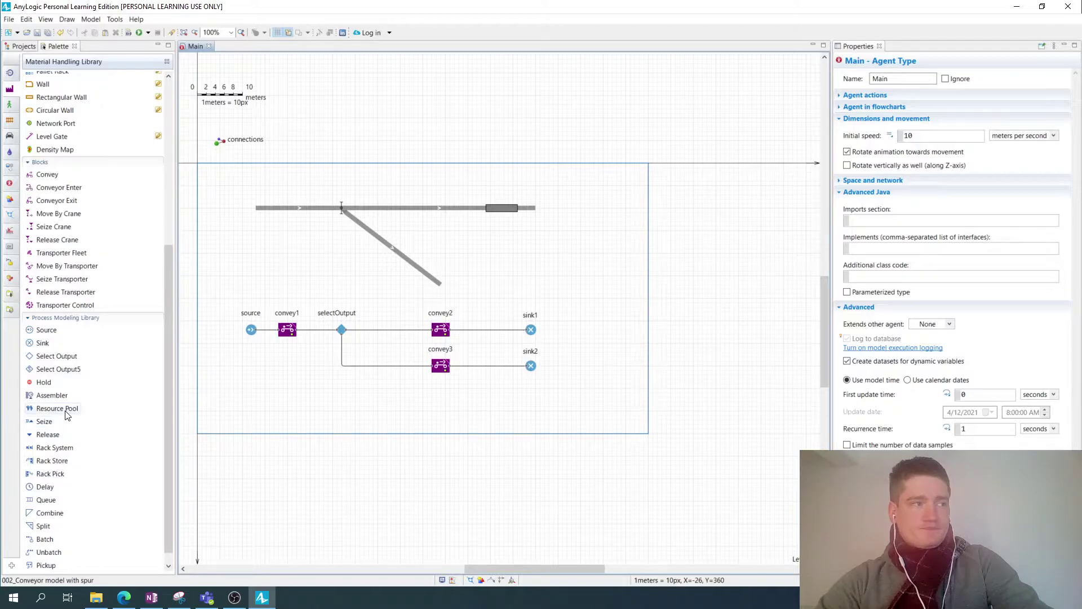
{"action": "mouse_move", "coordinate": [66, 414]}
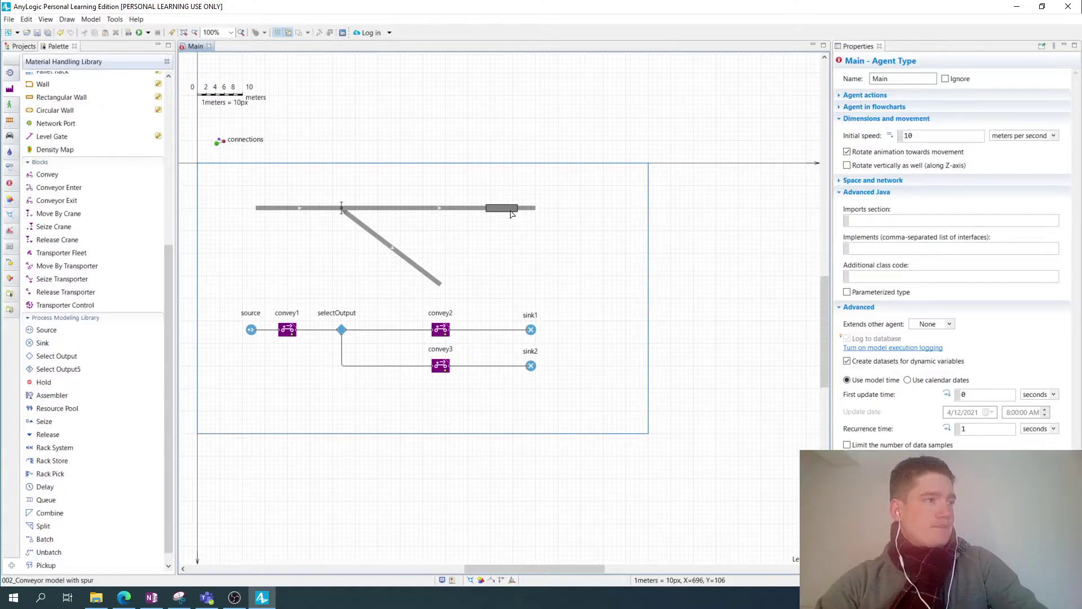
{"action": "left_click_drag", "start_coordinate": [35, 410], "coordinate": [238, 415]}
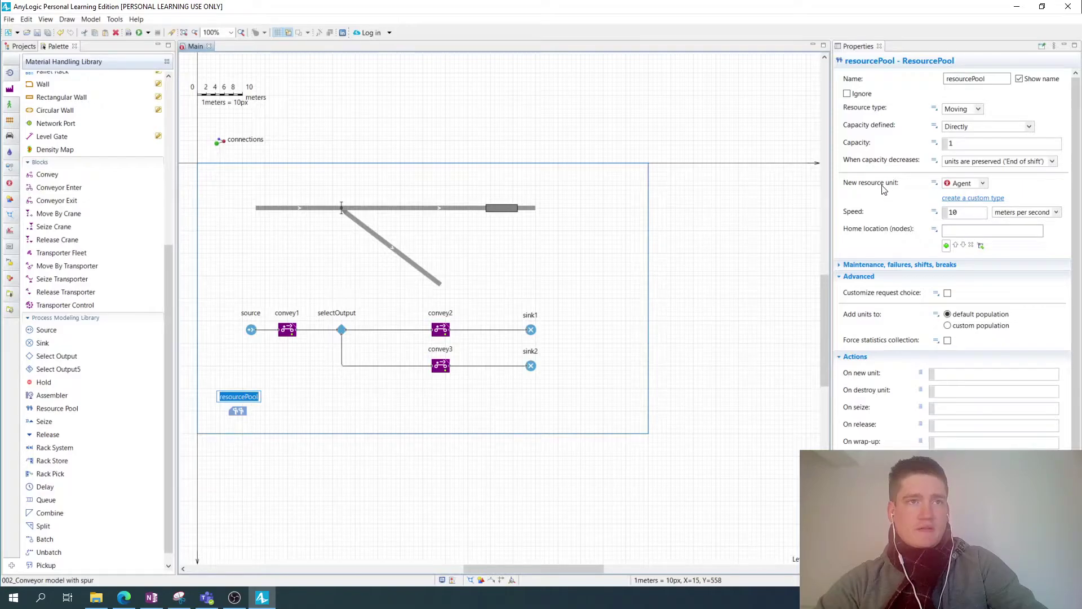
Create a custom resource unit type for the pool from scratch, naming the agent type assemblers
{"action": "left_click", "coordinate": [969, 199]}
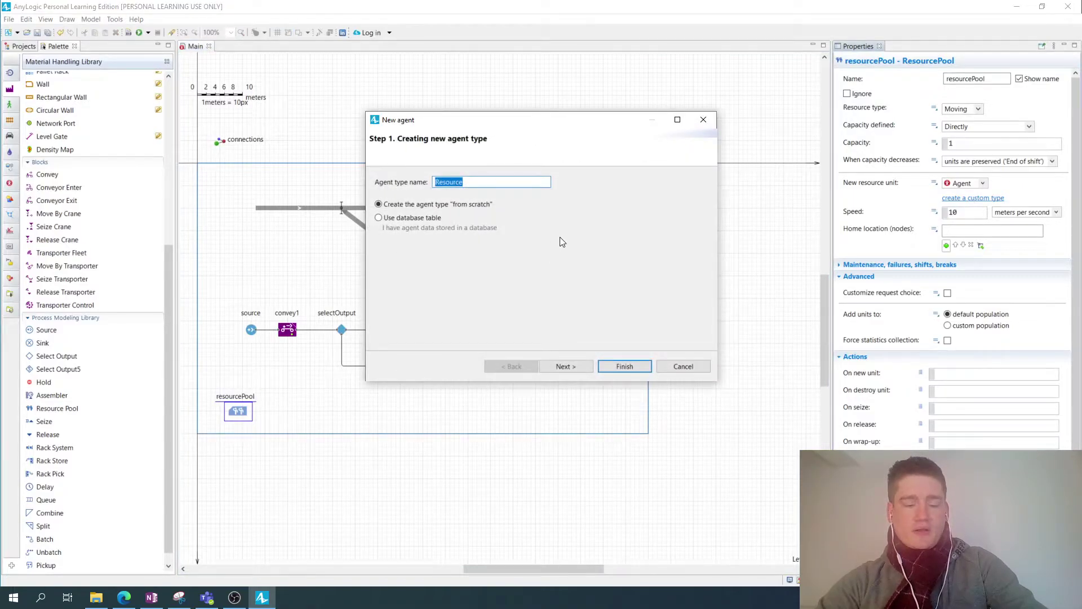
{"action": "type", "text": "assemgl"}
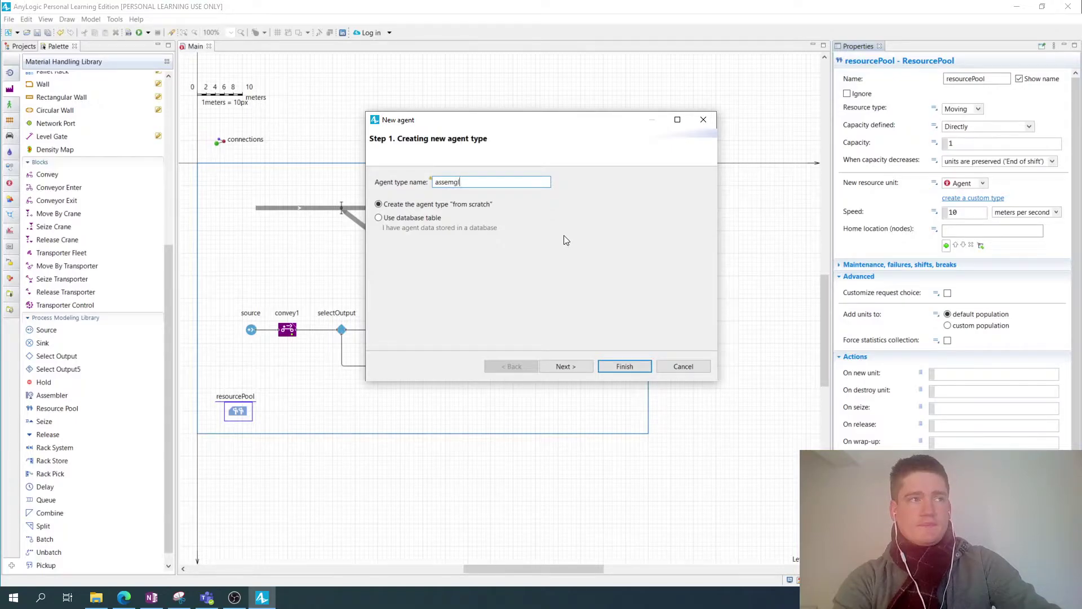
{"action": "key", "text": "BackSpace"}
{"action": "type", "text": "blyWorkers"}
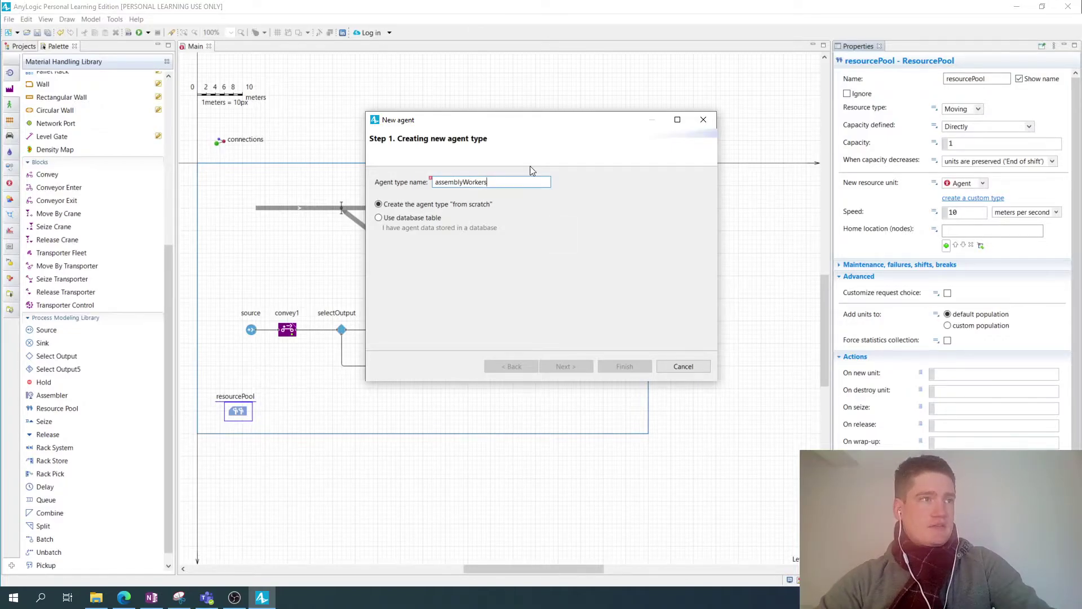
{"action": "type", "text": "2"}
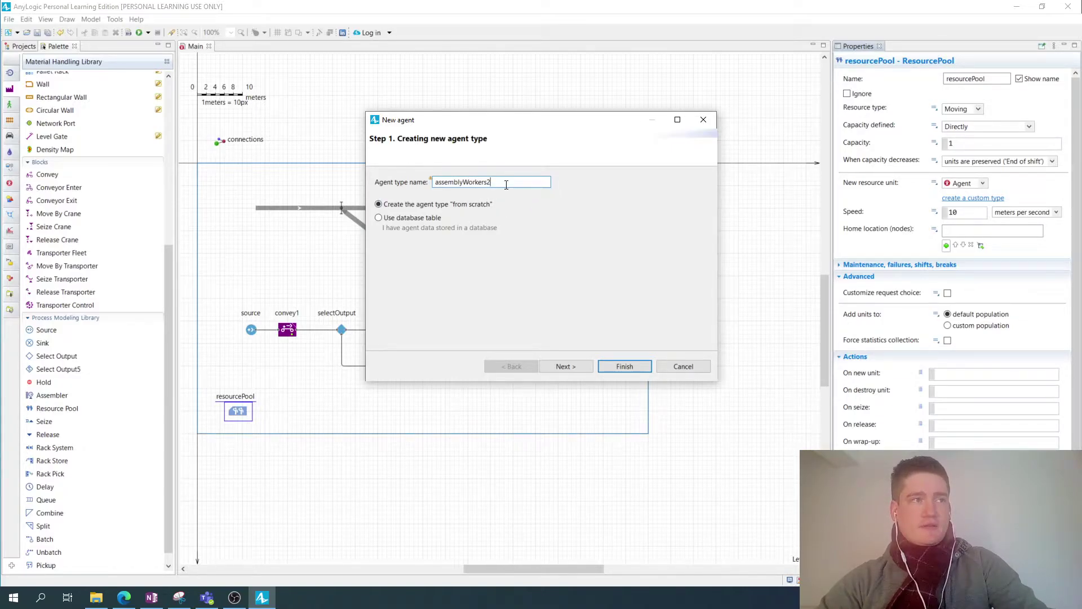
{"action": "key", "text": "BackSpace"}
{"action": "key", "text": "BackSpace"}
{"action": "key", "text": "BackSpace"}
{"action": "key", "text": "BackSpace"}
{"action": "key", "text": "BackSpace"}
{"action": "key", "text": "BackSpace"}
{"action": "key", "text": "BackSpace"}
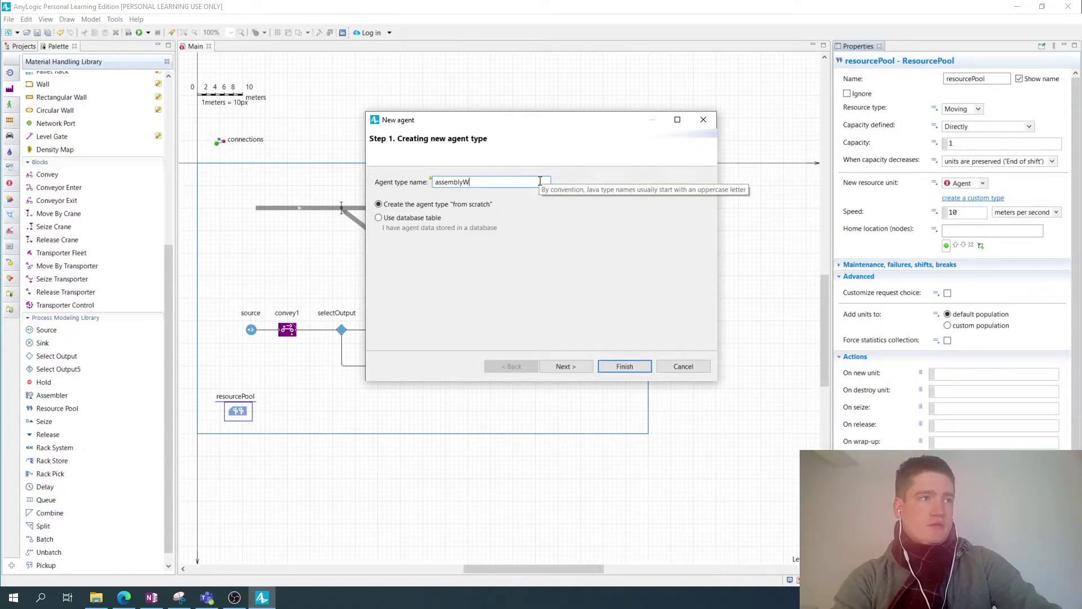
{"action": "type", "text": "lers"}
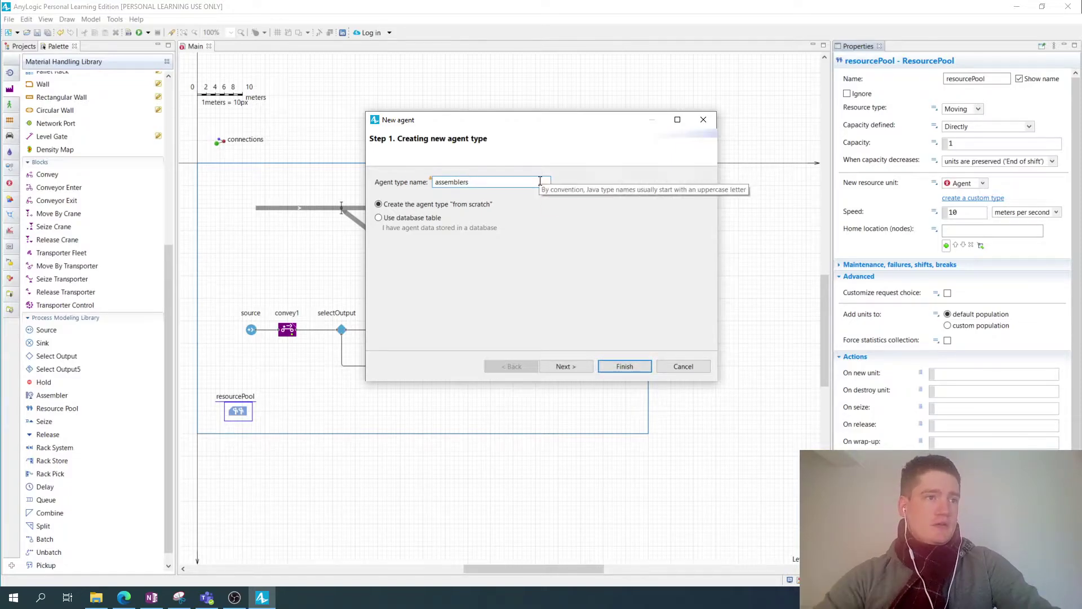
{"action": "left_click", "coordinate": [573, 365]}
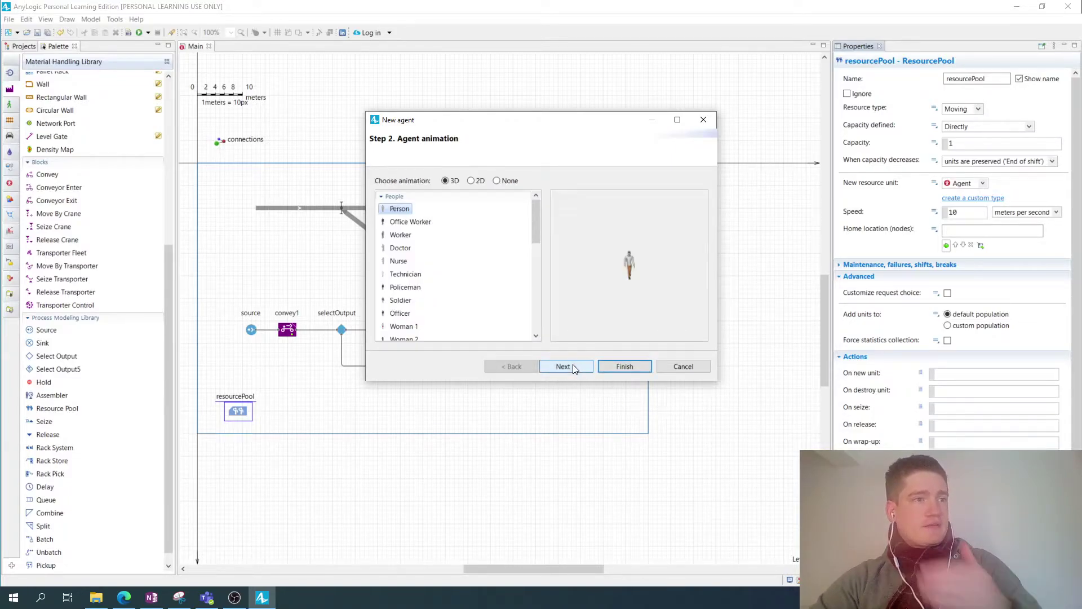
Give the new agent type the 3D Worker animation and finish creating it without adding parameters
{"action": "left_click", "coordinate": [410, 222]}
{"action": "left_click", "coordinate": [414, 235]}
{"action": "left_click", "coordinate": [401, 248]}
{"action": "left_click", "coordinate": [401, 234]}
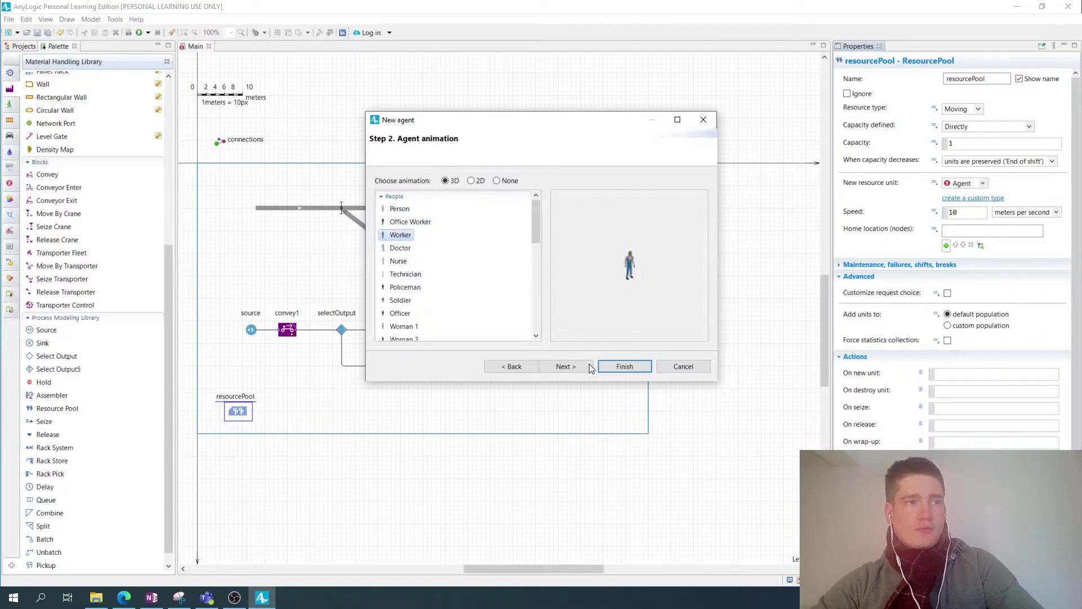
{"action": "left_click", "coordinate": [578, 374]}
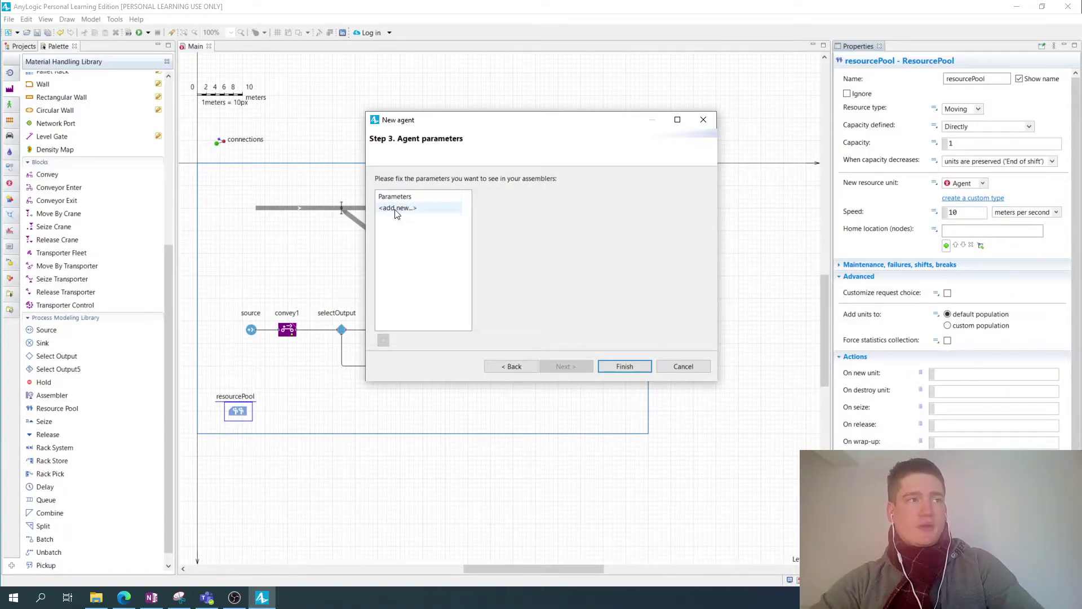
{"action": "left_click", "coordinate": [624, 367]}
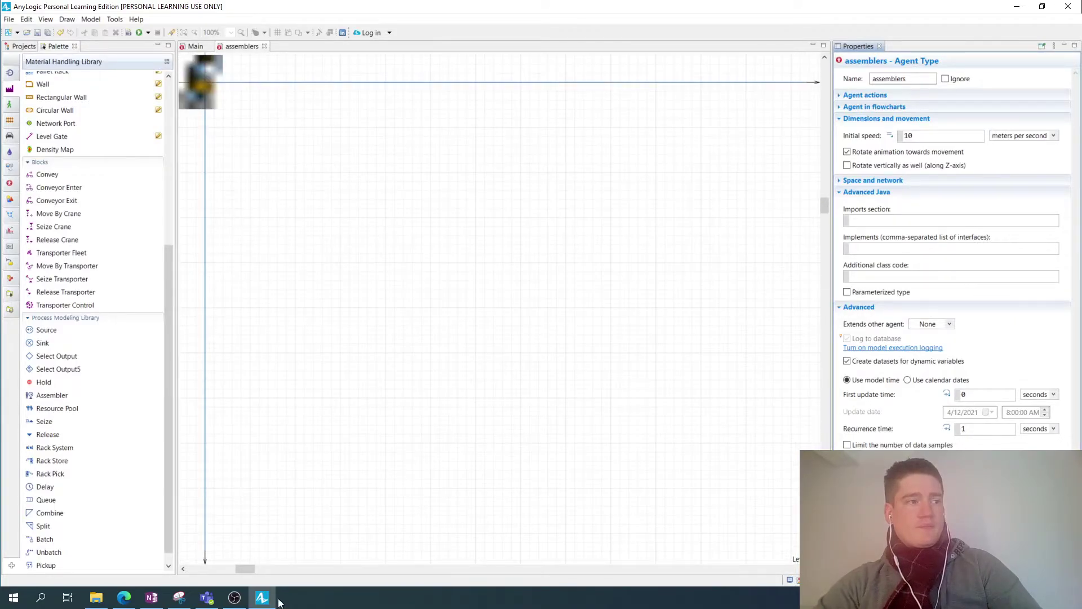
Set the additional scale of the worker 3D object in the assemblers agent to 300%
{"action": "left_click", "coordinate": [243, 571]}
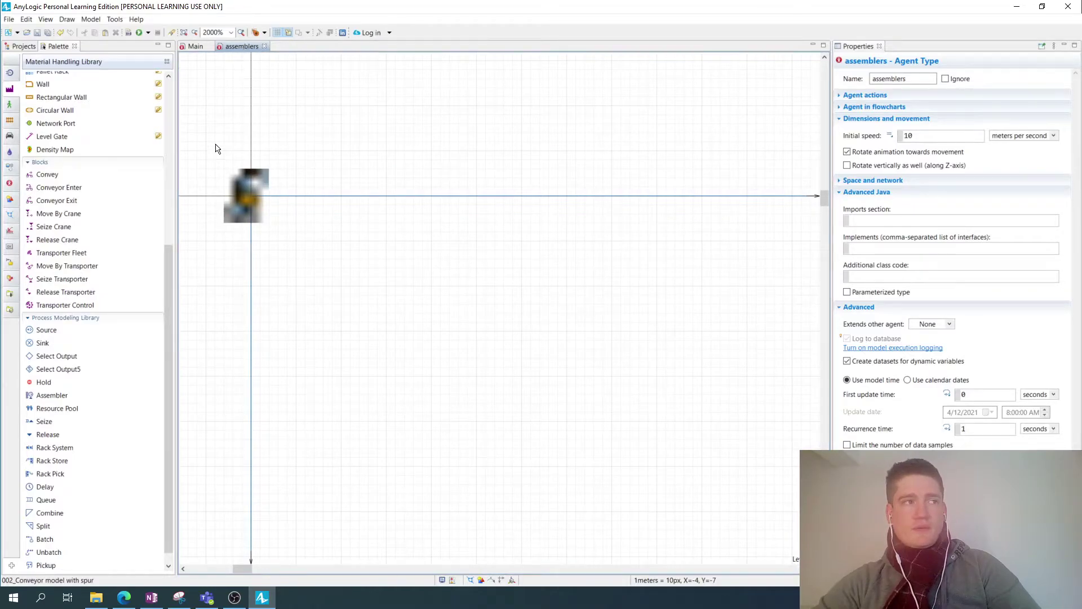
{"action": "left_click", "coordinate": [239, 184]}
{"action": "right_click", "coordinate": [239, 184]}
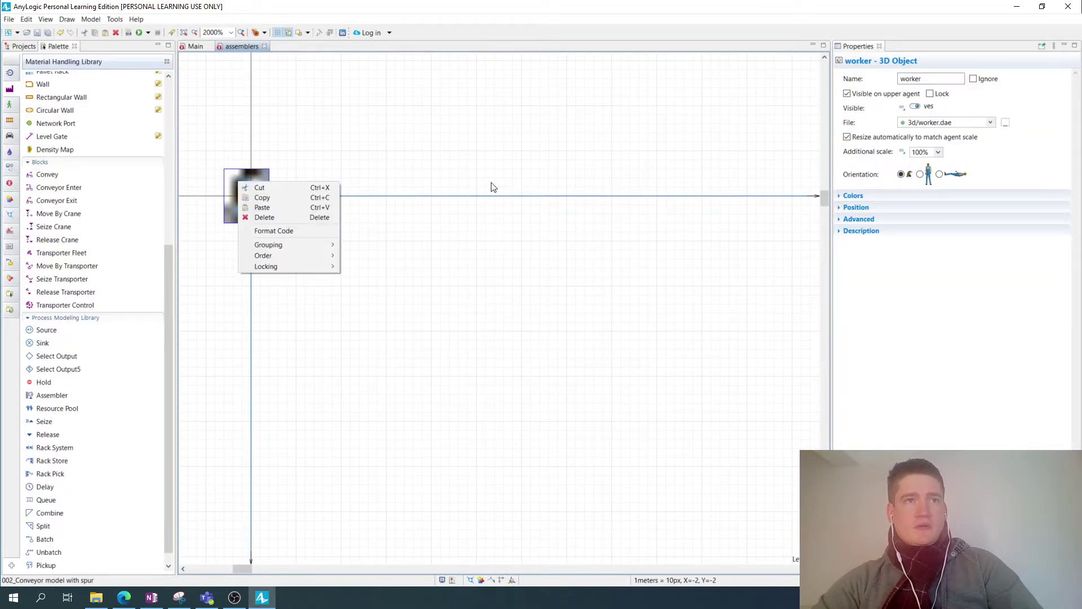
{"action": "left_click", "coordinate": [937, 152]}
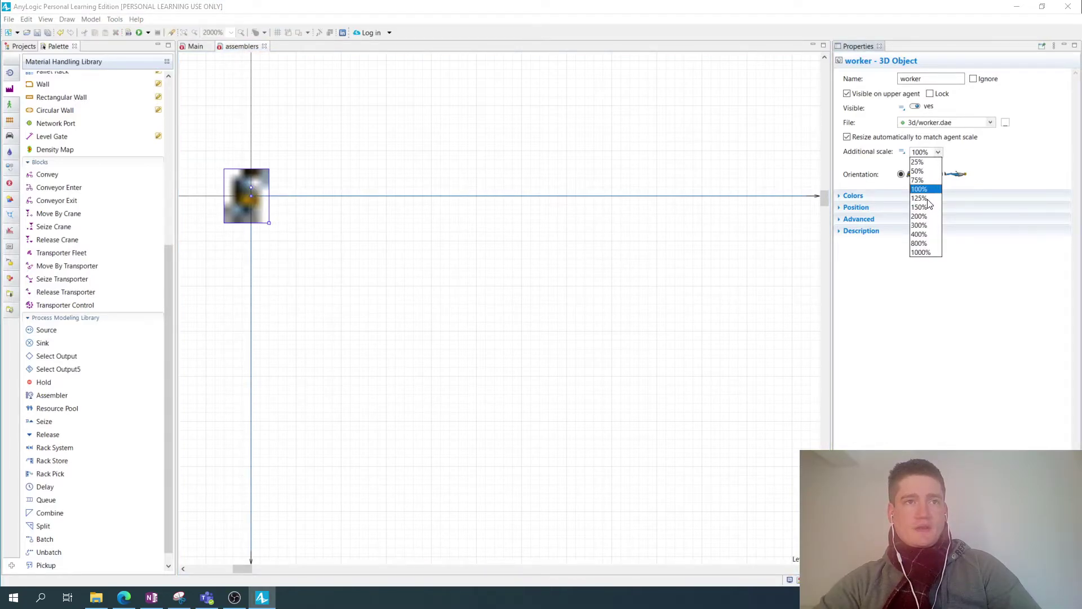
{"action": "left_click", "coordinate": [920, 225]}
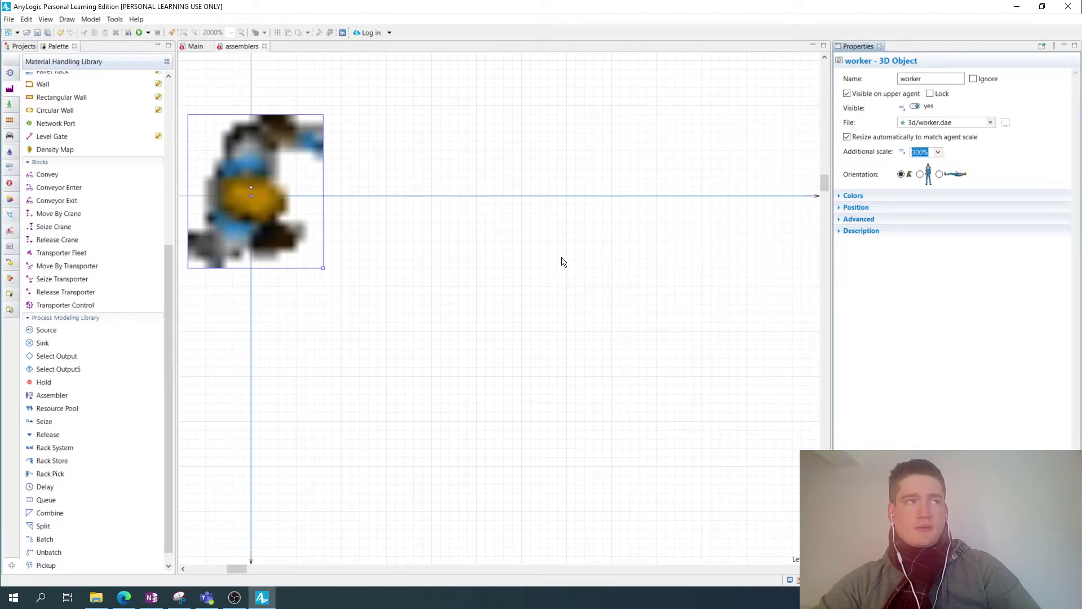
{"action": "left_click", "coordinate": [562, 276]}
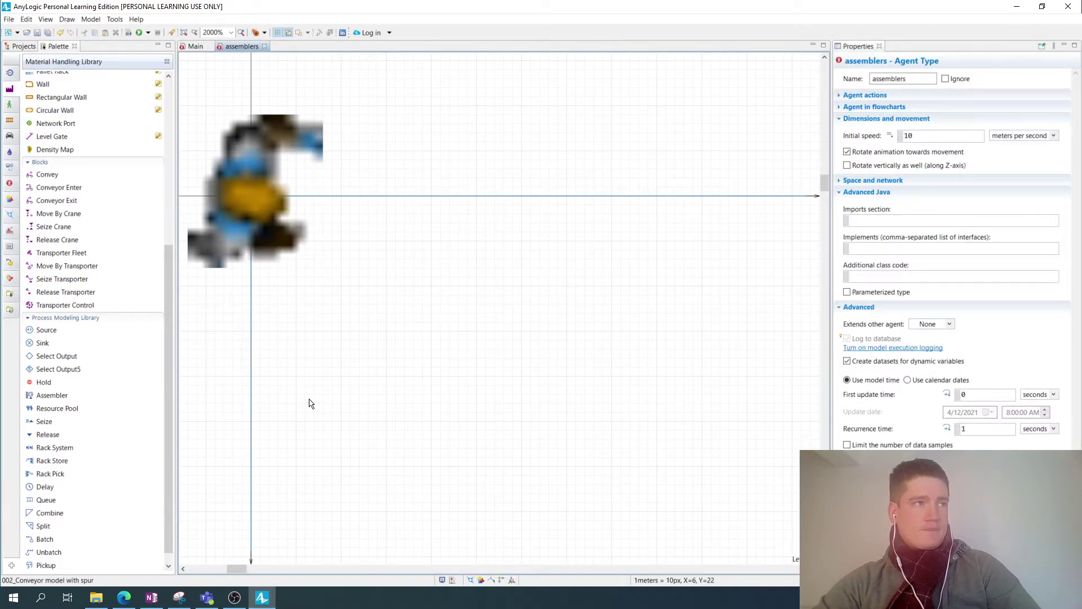
{"action": "scroll", "coordinate": [309, 401], "scroll_direction": "down", "scroll_amount": 2}
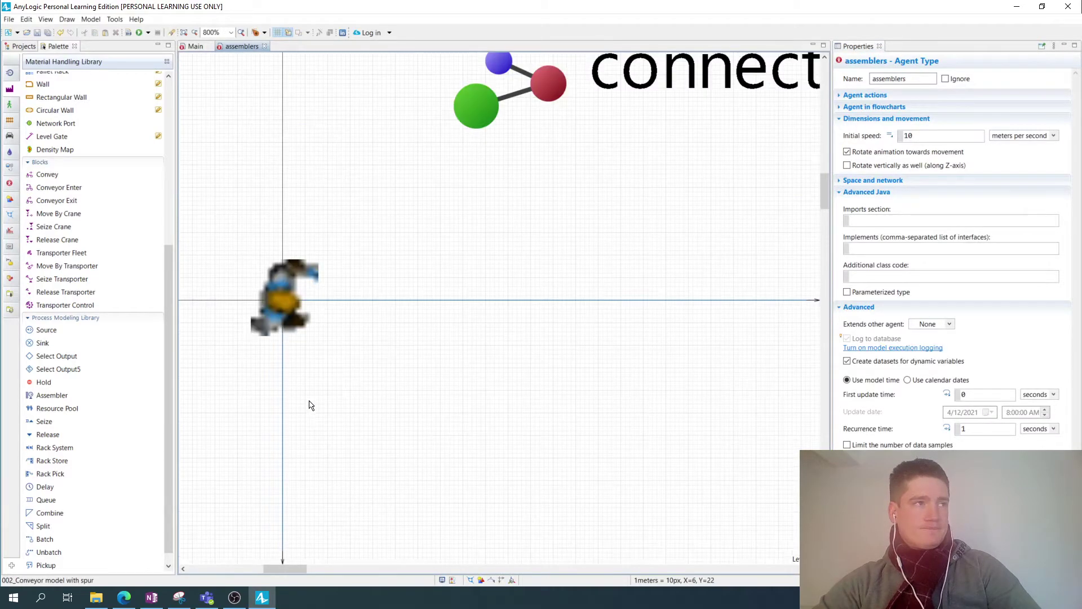
Return to the Main diagram and review the resource pool's capacity and resource type settings
{"action": "left_click", "coordinate": [193, 48]}
{"action": "left_click", "coordinate": [237, 412]}
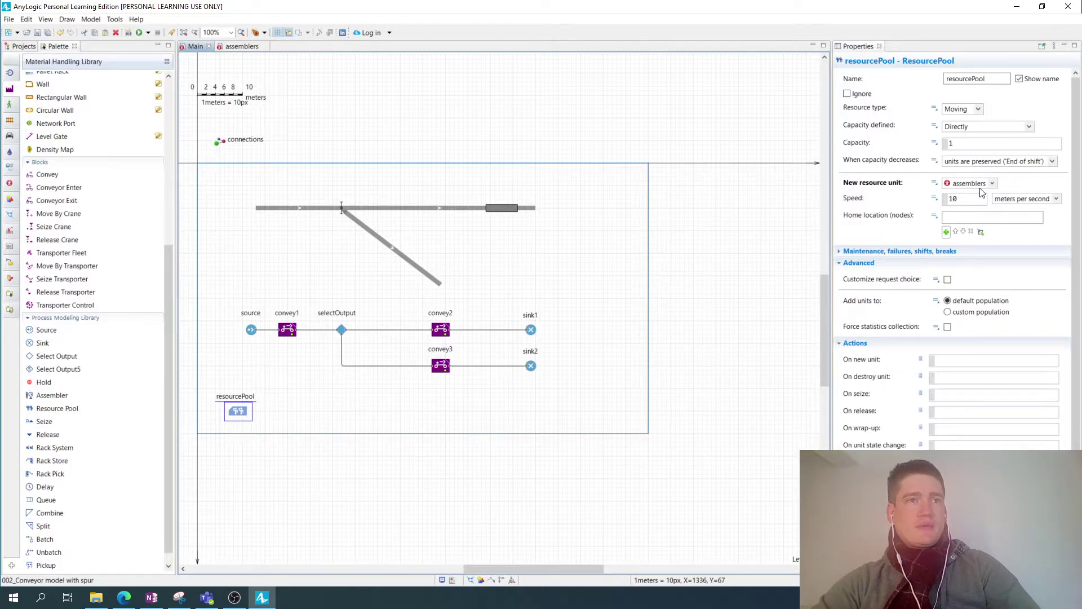
{"action": "left_click", "coordinate": [972, 143]}
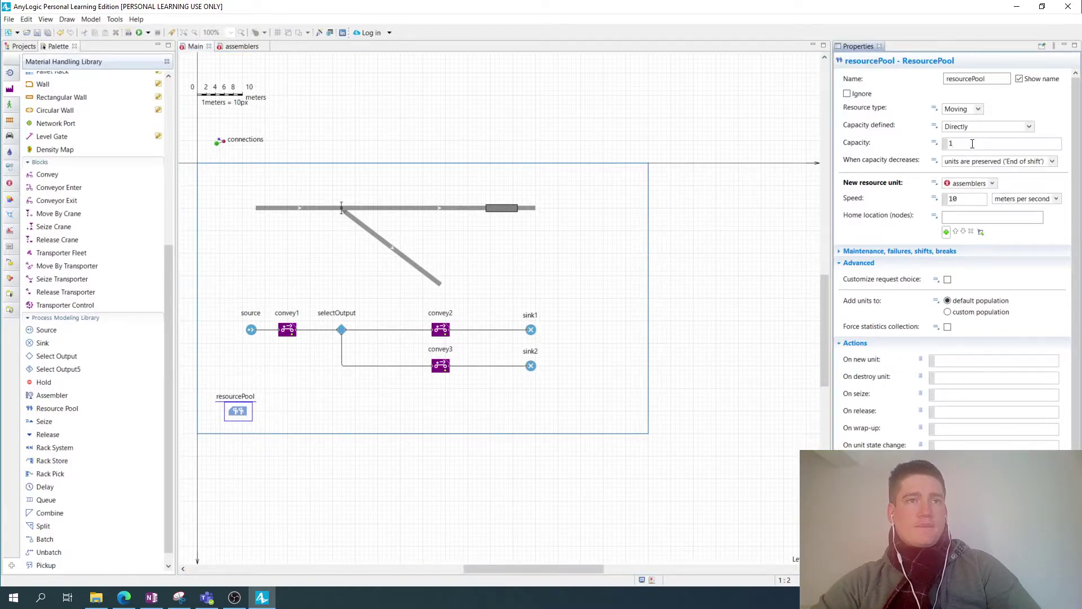
{"action": "left_click", "coordinate": [980, 111]}
{"action": "left_click", "coordinate": [979, 111]}
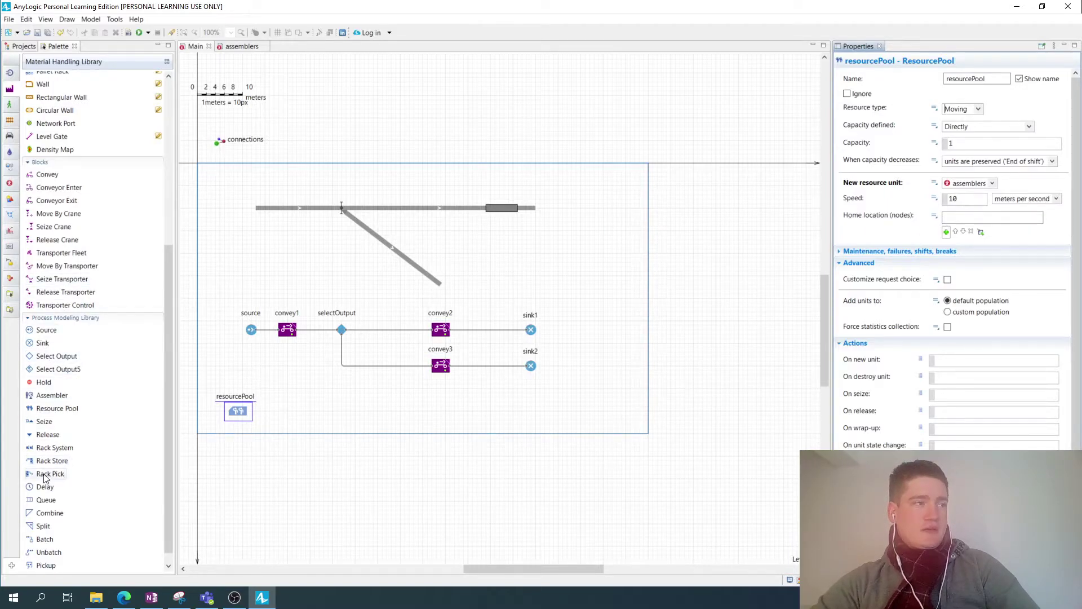
Draw a rectangular node about 70 by 25 directly below the station on the straight conveyor
{"action": "scroll", "coordinate": [47, 333], "scroll_direction": "up", "scroll_amount": 6}
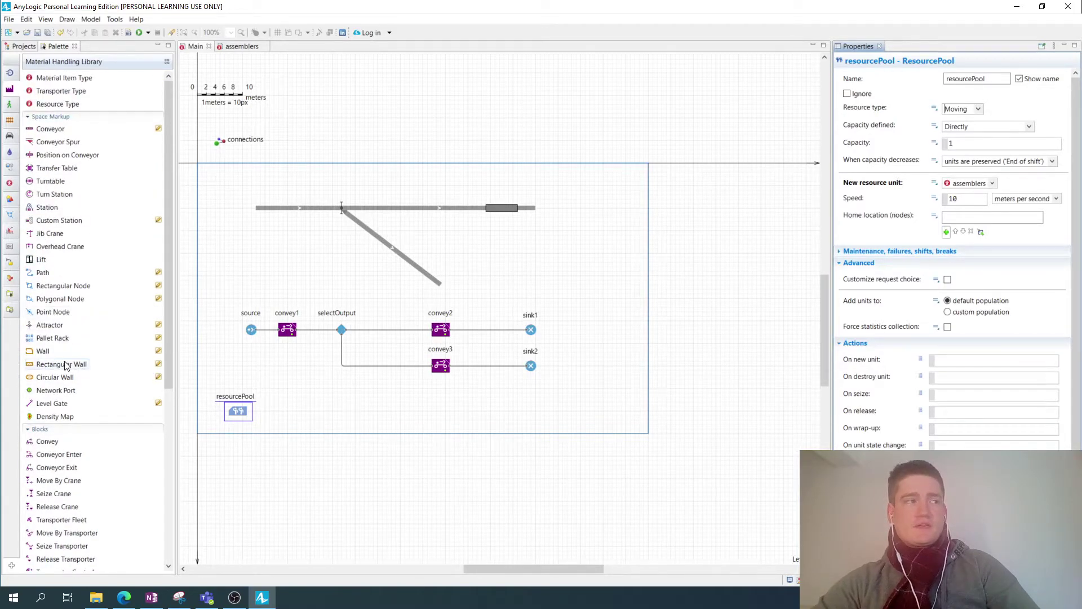
{"action": "left_click", "coordinate": [63, 286]}
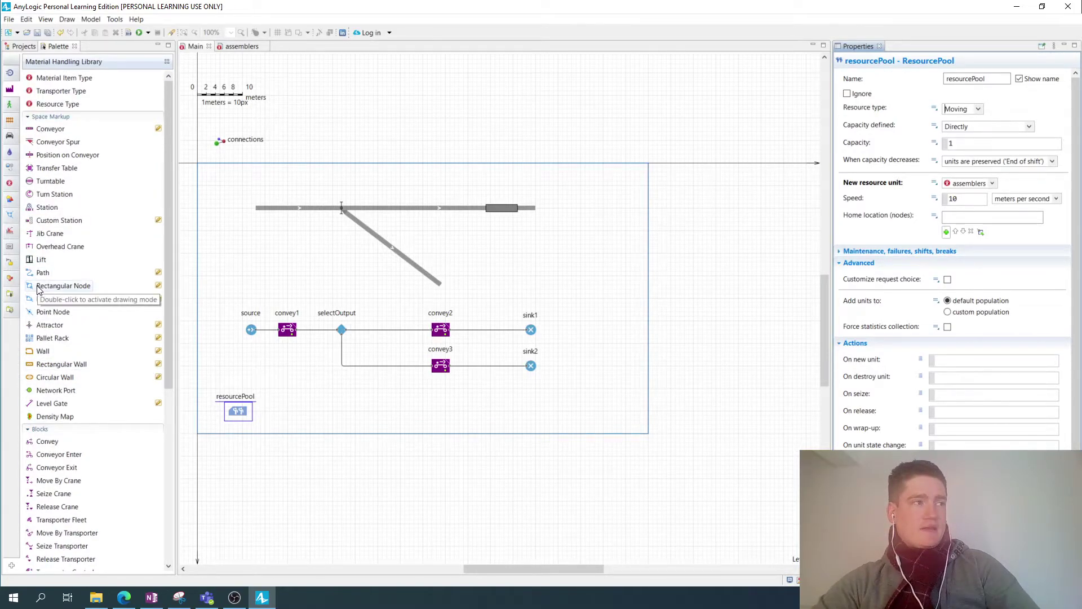
{"action": "double_click", "coordinate": [72, 285]}
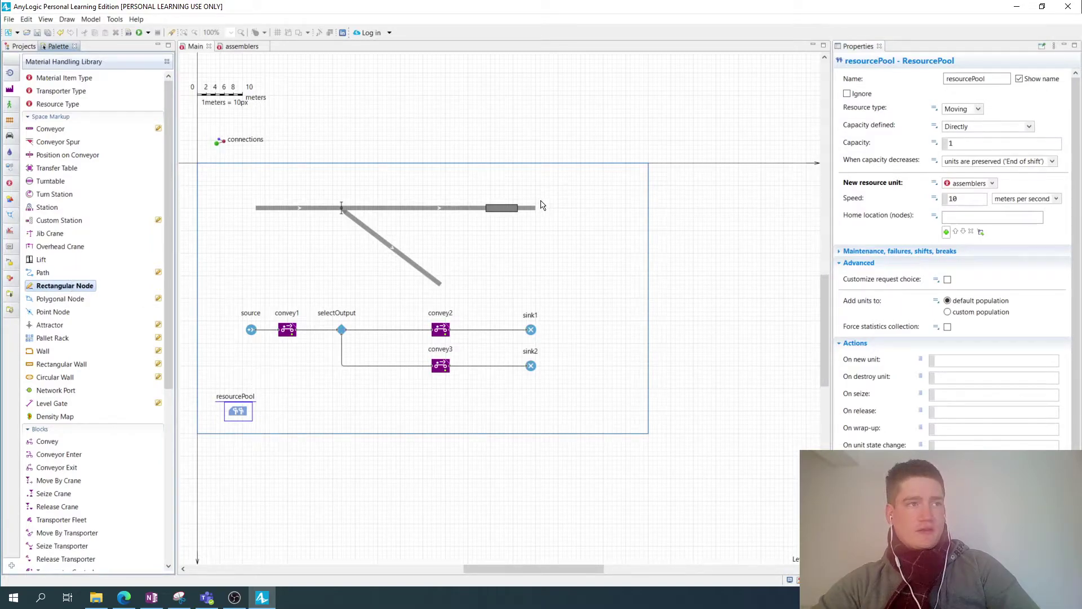
{"action": "scroll", "coordinate": [503, 265], "scroll_direction": "up", "scroll_amount": 4}
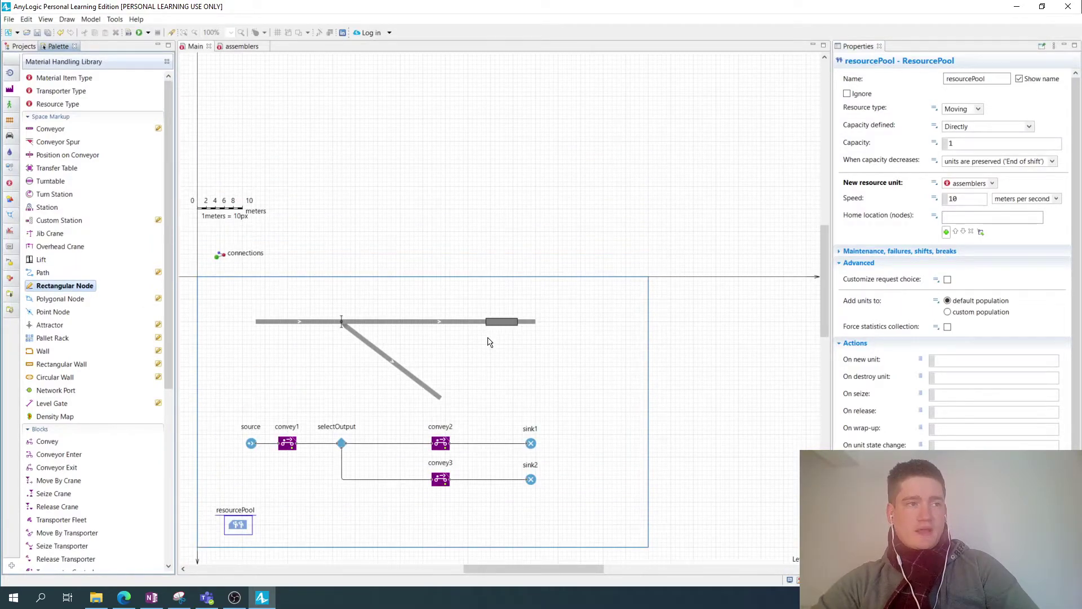
{"action": "scroll", "coordinate": [490, 342], "scroll_direction": "up", "scroll_amount": 3}
{"action": "mouse_move", "coordinate": [483, 309]}
{"action": "left_mouse_down"}
{"action": "mouse_move", "coordinate": [591, 342]}
{"action": "mouse_move", "coordinate": [570, 328]}
{"action": "mouse_move", "coordinate": [562, 337]}
{"action": "left_mouse_up"}
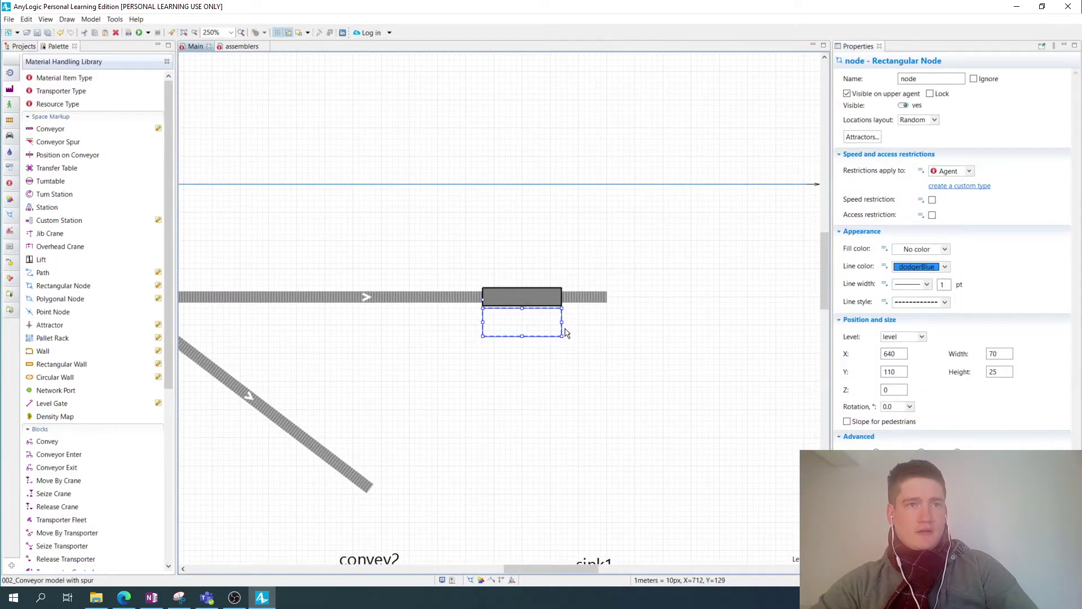
Add attractors to the rectangular node, created by spacing with 20 between them
{"action": "left_click", "coordinate": [862, 136]}
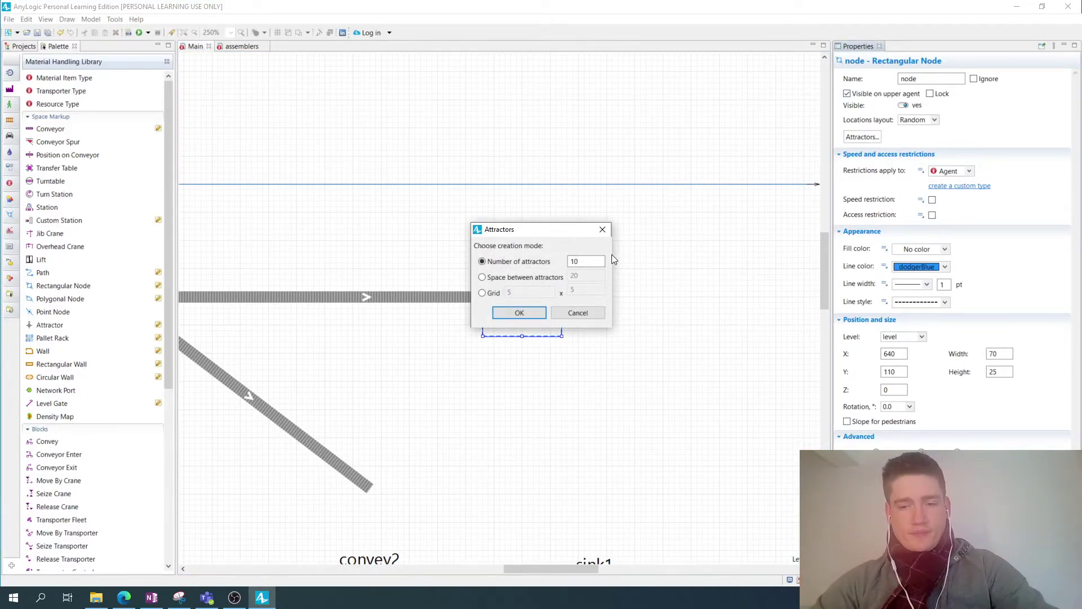
{"action": "double_click", "coordinate": [575, 261]}
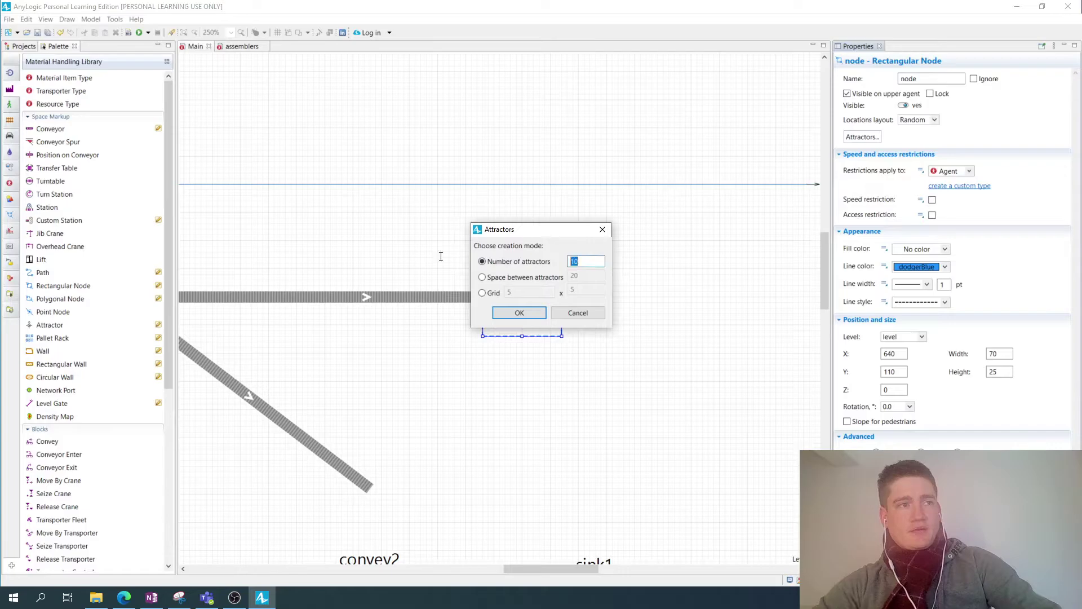
{"action": "type", "text": "3"}
{"action": "left_click", "coordinate": [510, 279]}
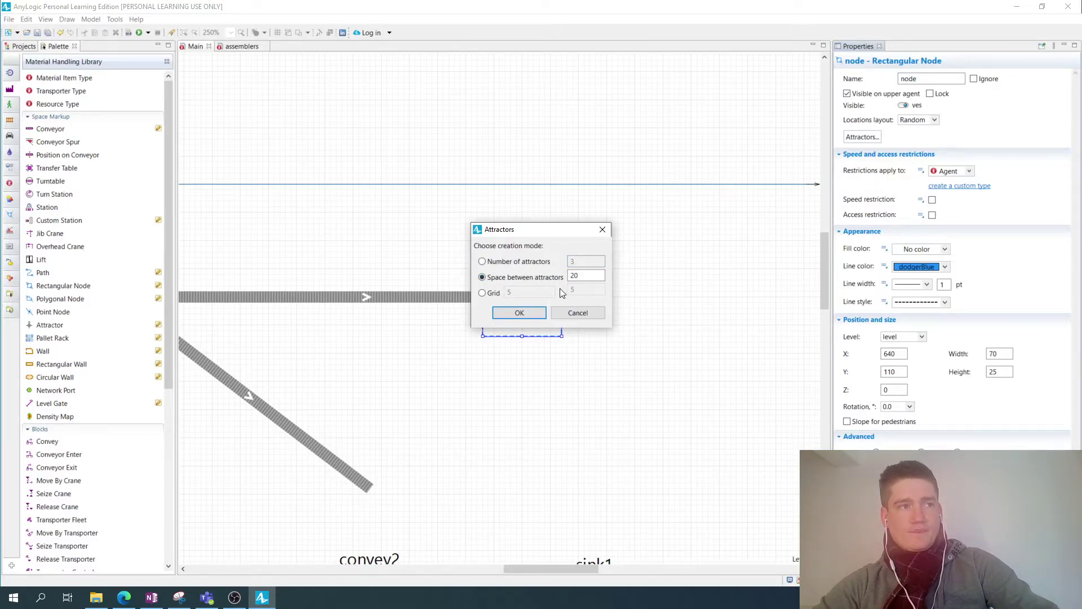
{"action": "left_click", "coordinate": [574, 274]}
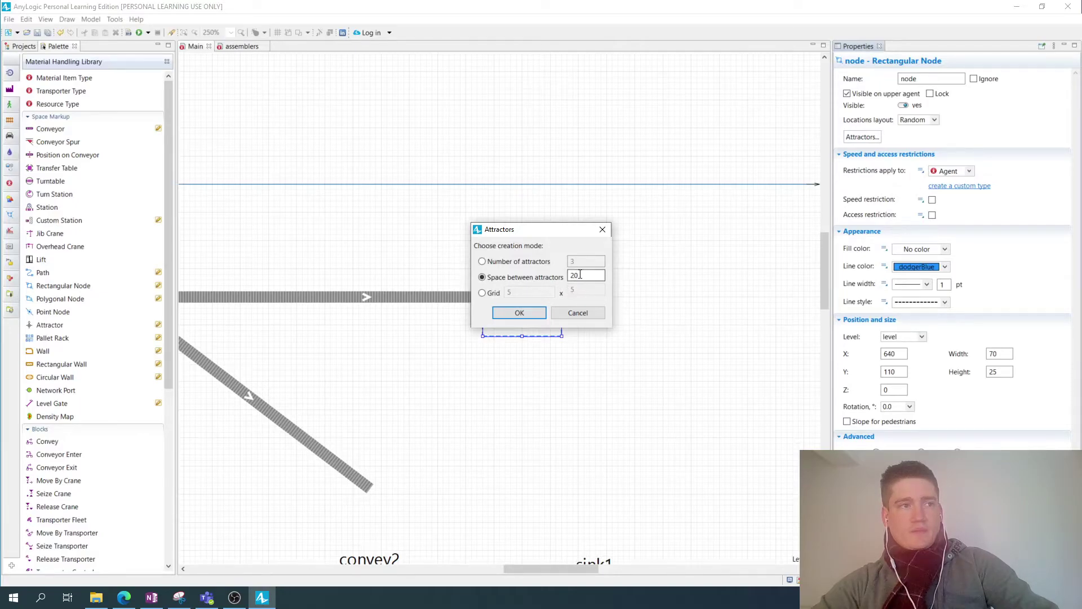
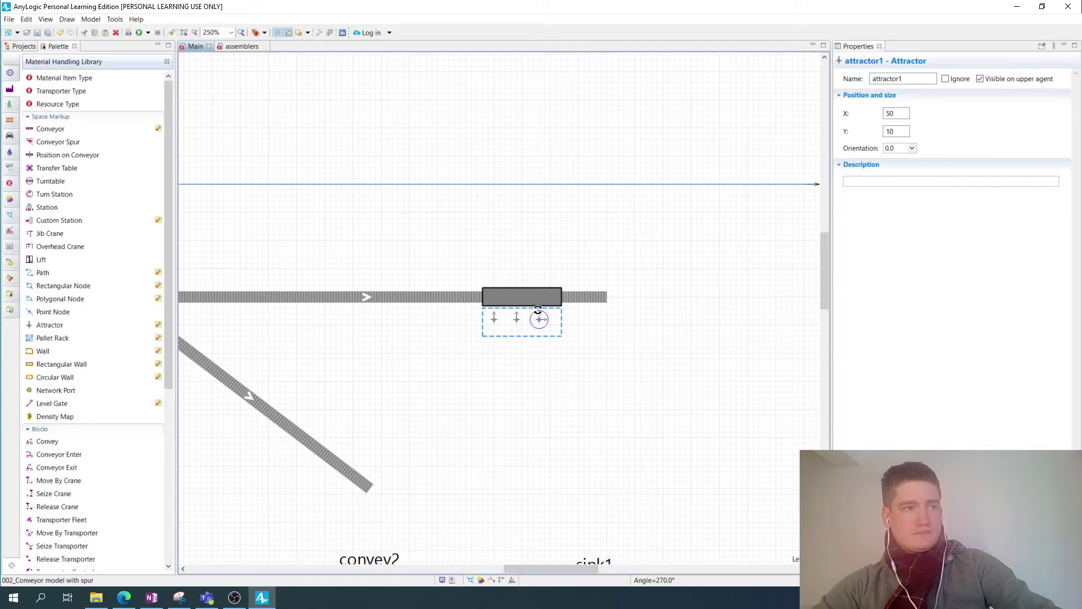
Rotate the rightmost attractor in the node to 270° and move it to X 55, Y 10
{"action": "left_click", "coordinate": [539, 316]}
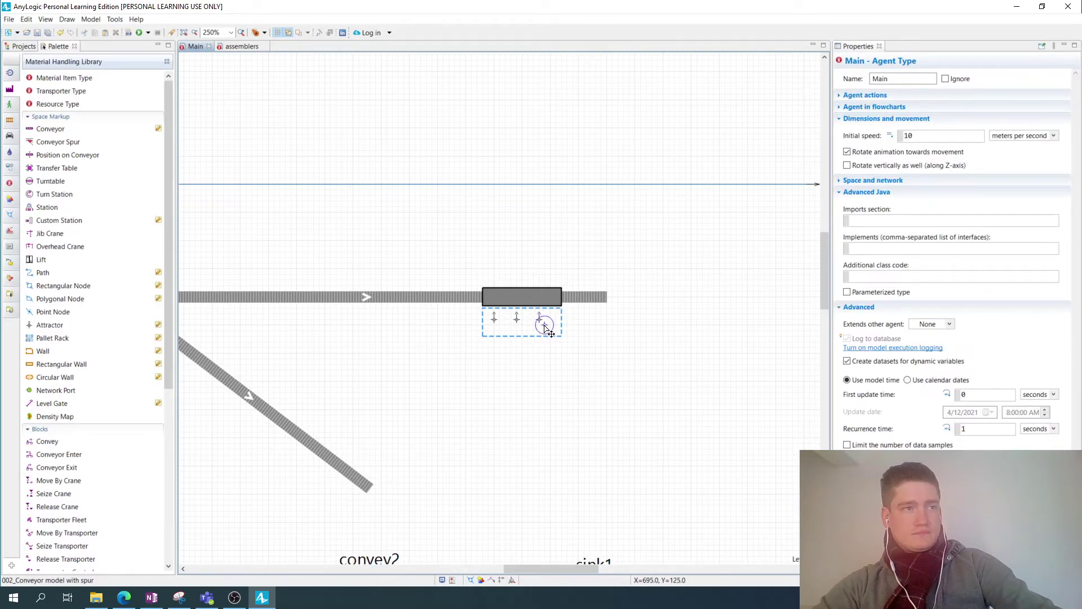
{"action": "left_click", "coordinate": [545, 322]}
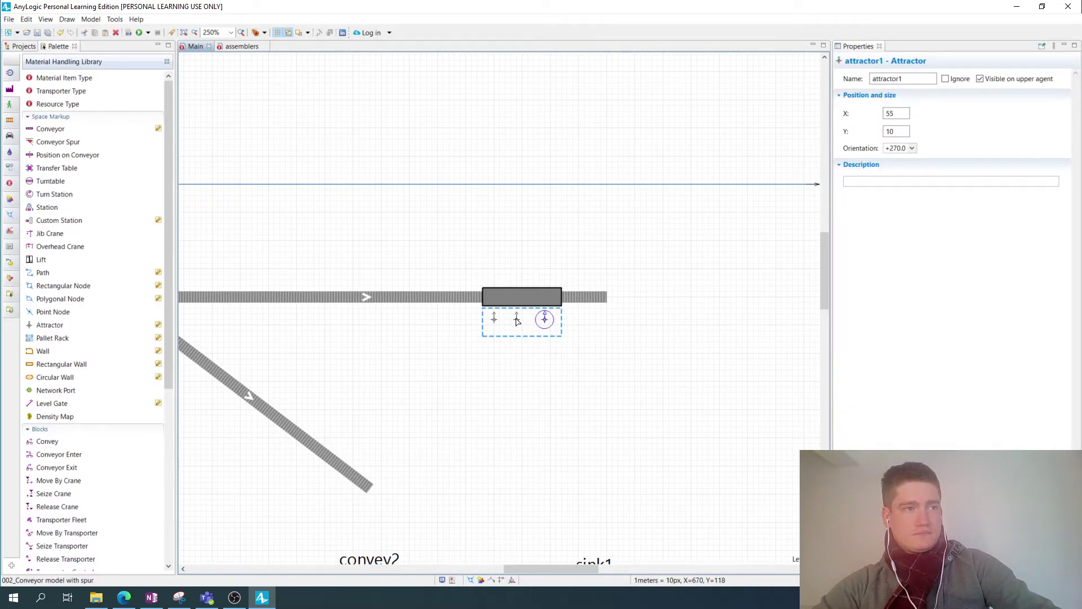
Move the middle attractor in the node to X 35, Y 10 and the leftmost one to X 15, Y 10
{"action": "left_click", "coordinate": [495, 324]}
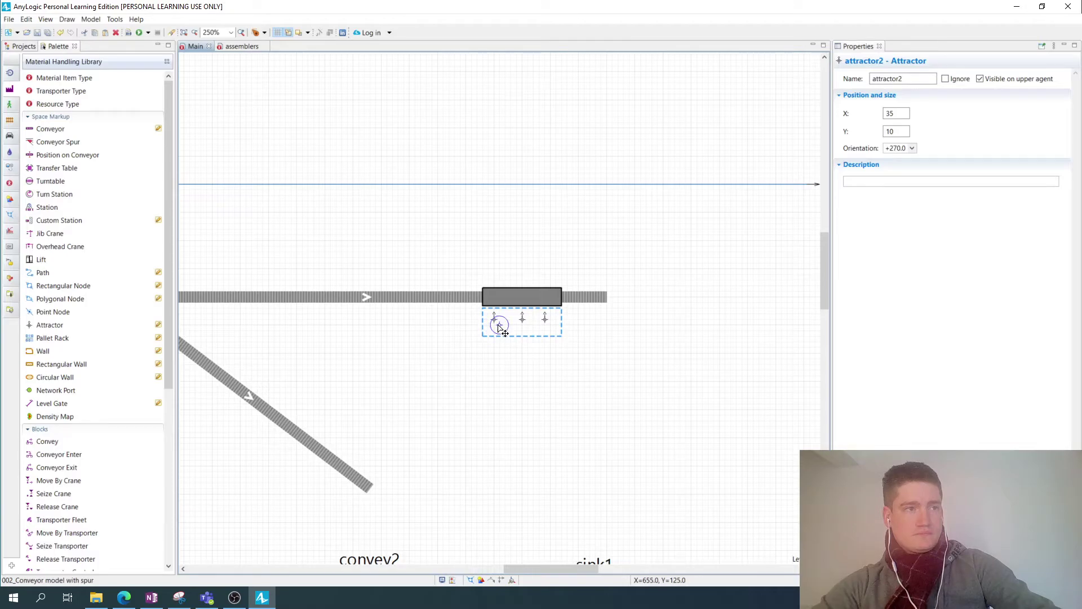
{"action": "left_click", "coordinate": [500, 324]}
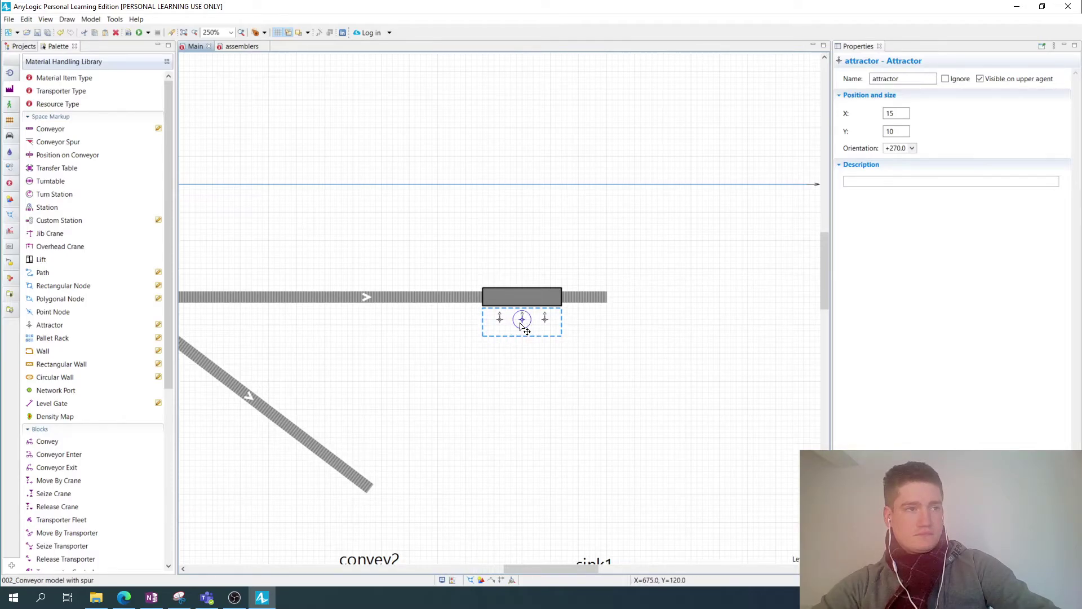
{"action": "left_click", "coordinate": [522, 345]}
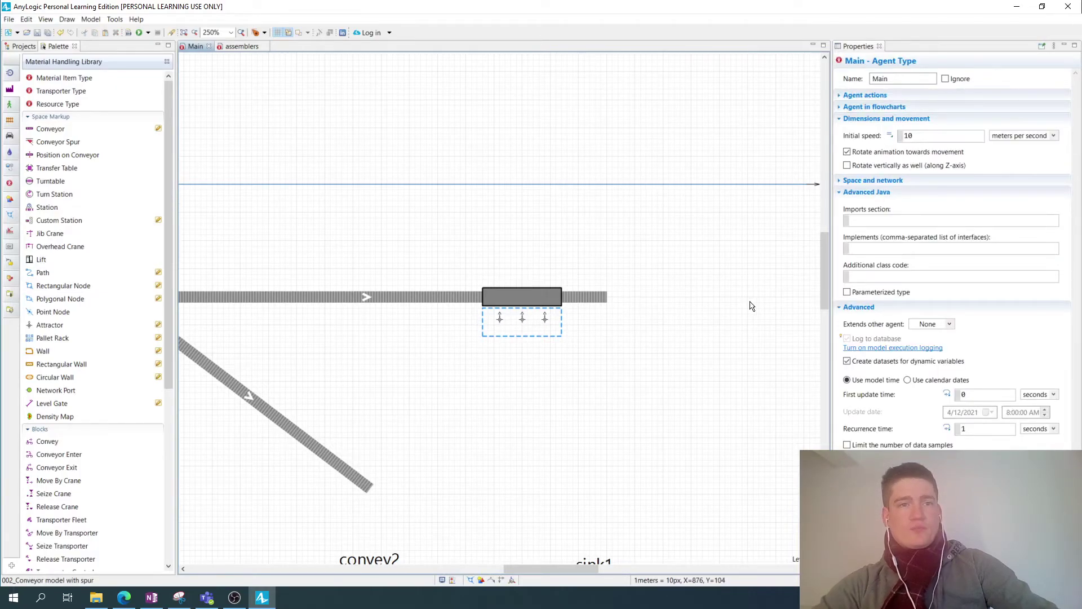
{"action": "left_click", "coordinate": [499, 319]}
{"action": "left_click", "coordinate": [522, 319]}
{"action": "left_click", "coordinate": [545, 319]}
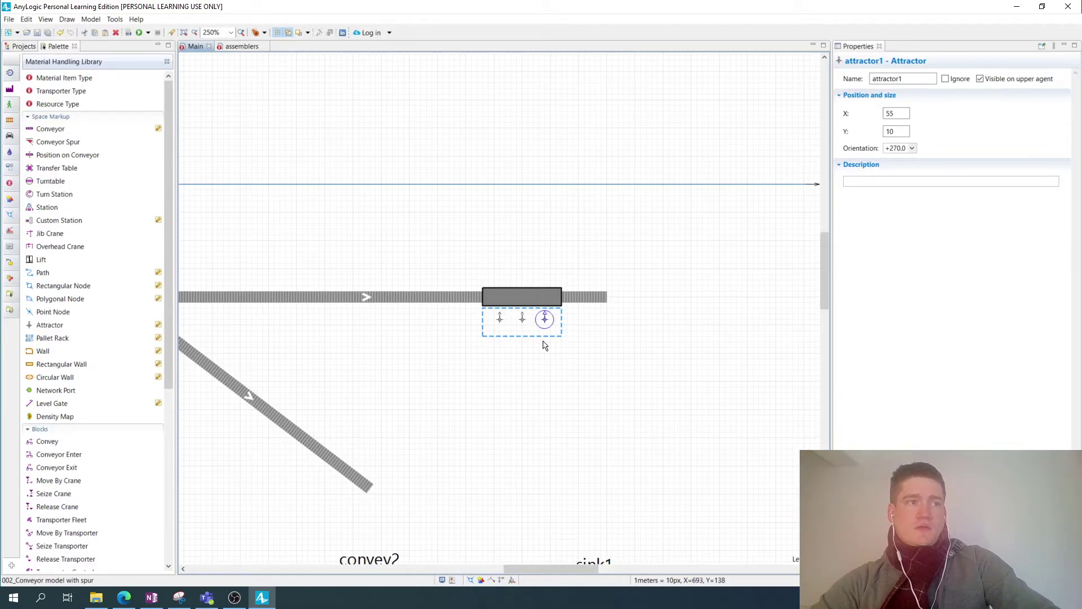
Make the rectangular node's speed and access restrictions apply to the assemblers agent type
{"action": "left_click", "coordinate": [545, 338]}
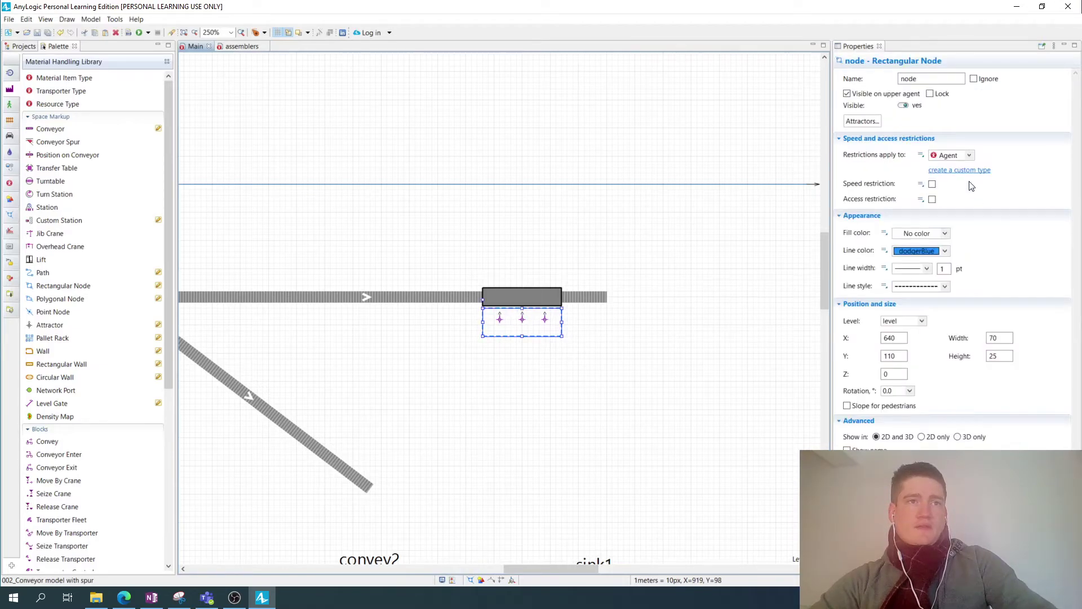
{"action": "left_click", "coordinate": [969, 156]}
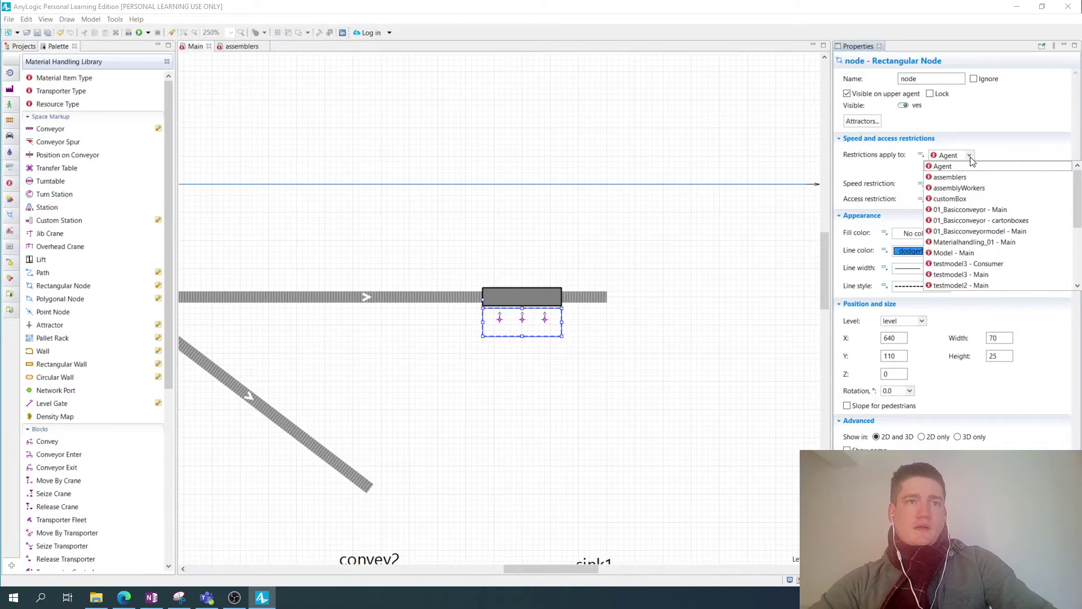
{"action": "left_click", "coordinate": [950, 177]}
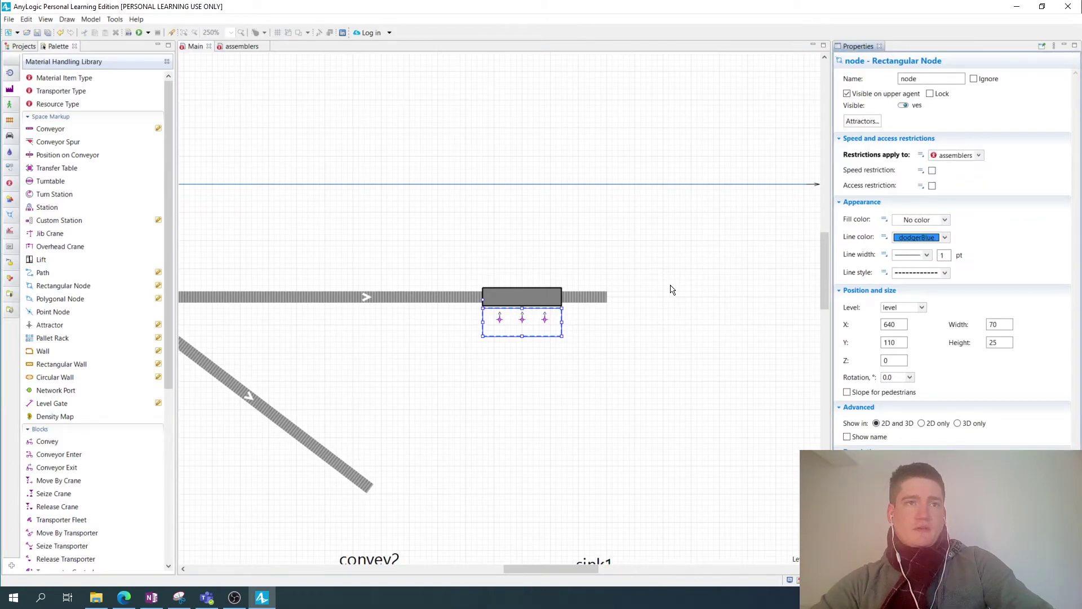
{"action": "left_click", "coordinate": [532, 355]}
Assign the rectangular node as the home location of the resource pool
{"action": "scroll", "coordinate": [464, 403], "scroll_direction": "down", "scroll_amount": 5}
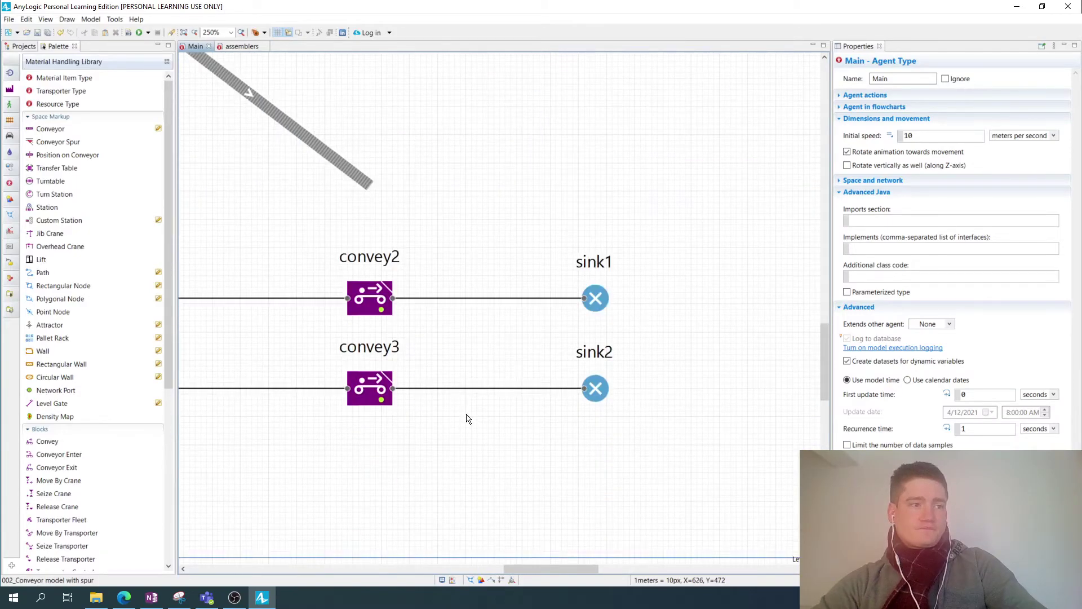
{"action": "left_click_drag", "start_coordinate": [539, 569], "coordinate": [464, 568]}
{"action": "left_click", "coordinate": [271, 501]}
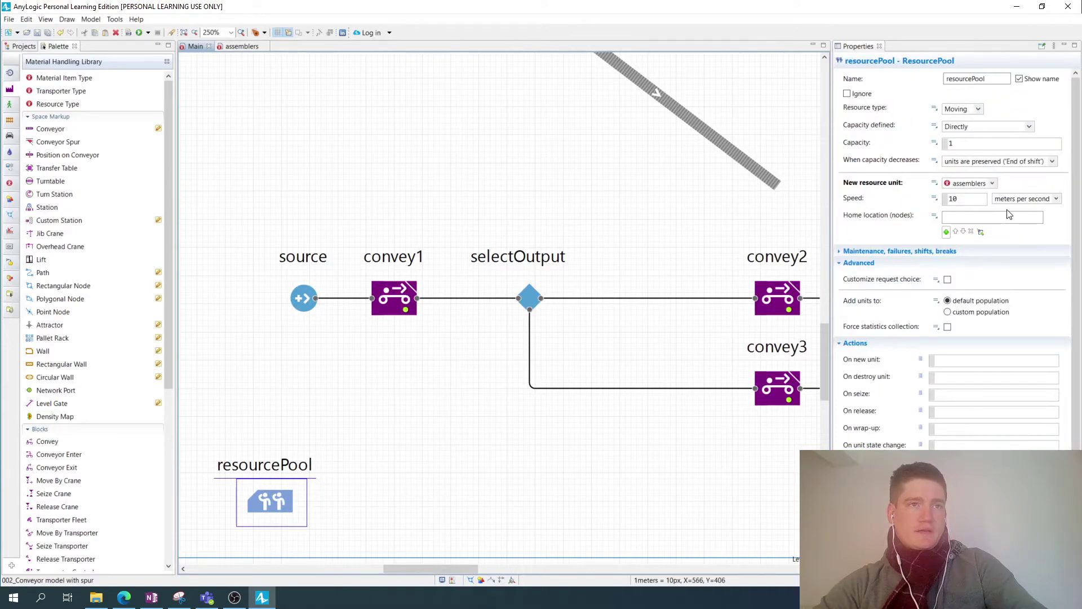
{"action": "left_click", "coordinate": [962, 221]}
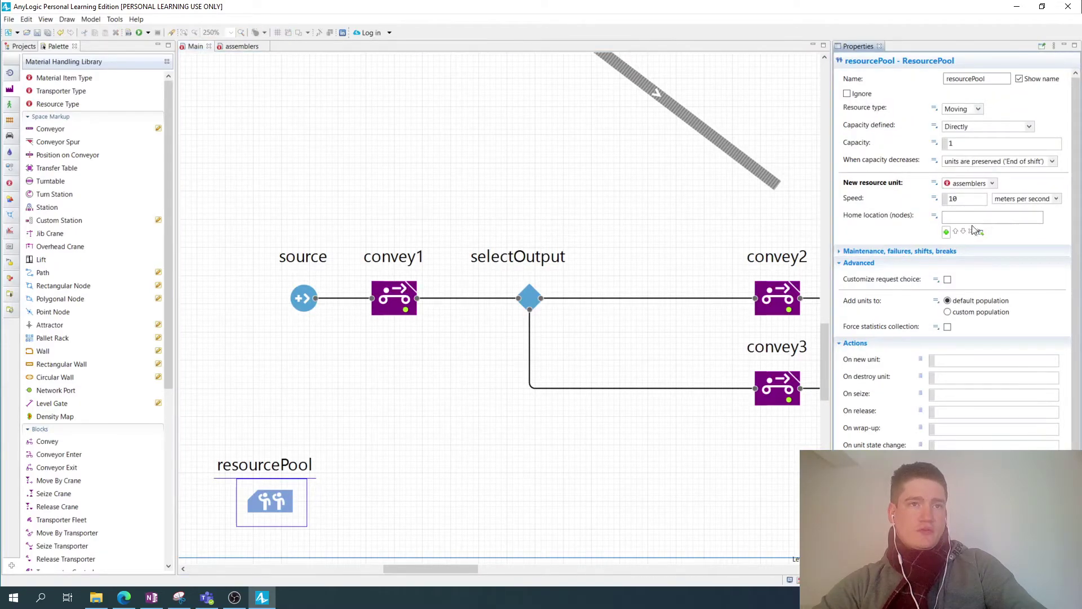
{"action": "left_click", "coordinate": [947, 232]}
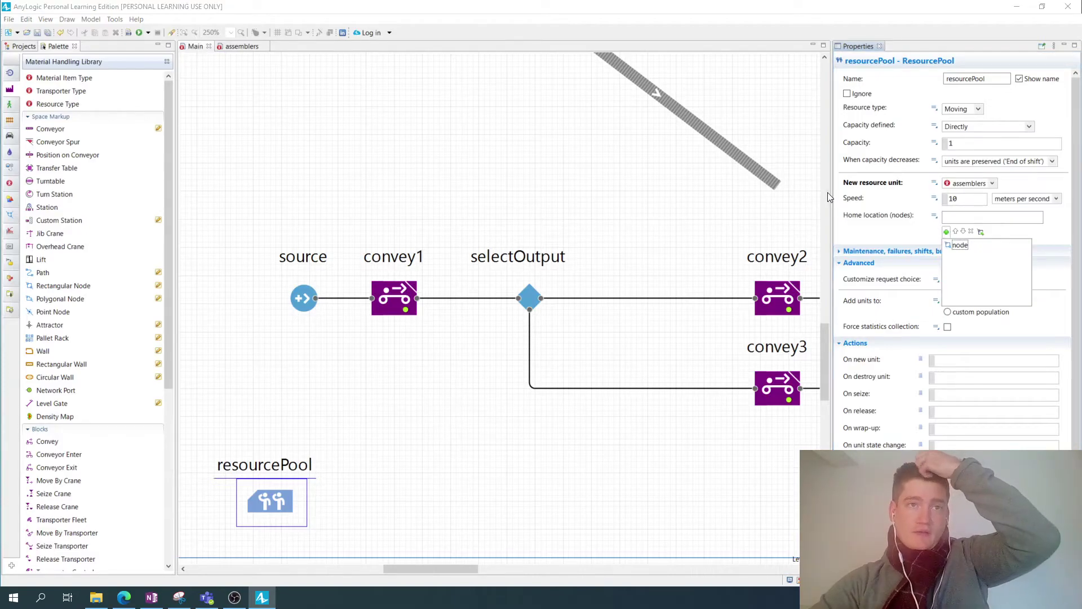
{"action": "left_click", "coordinate": [959, 244]}
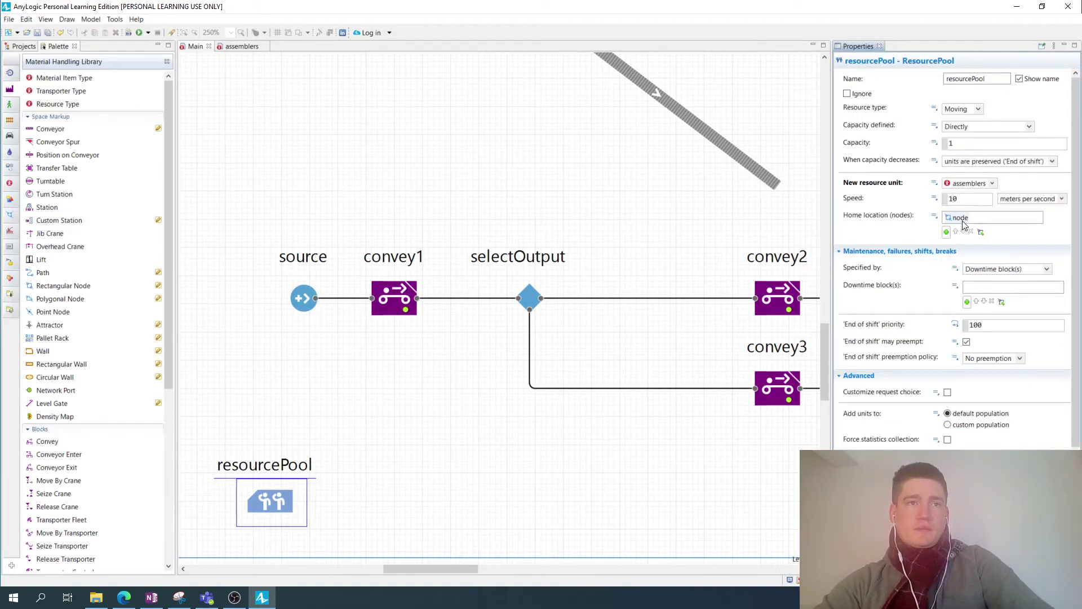
Enable the use of resources on the station and have it seize units of the same pool
{"action": "scroll", "coordinate": [724, 188], "scroll_direction": "up", "scroll_amount": 4}
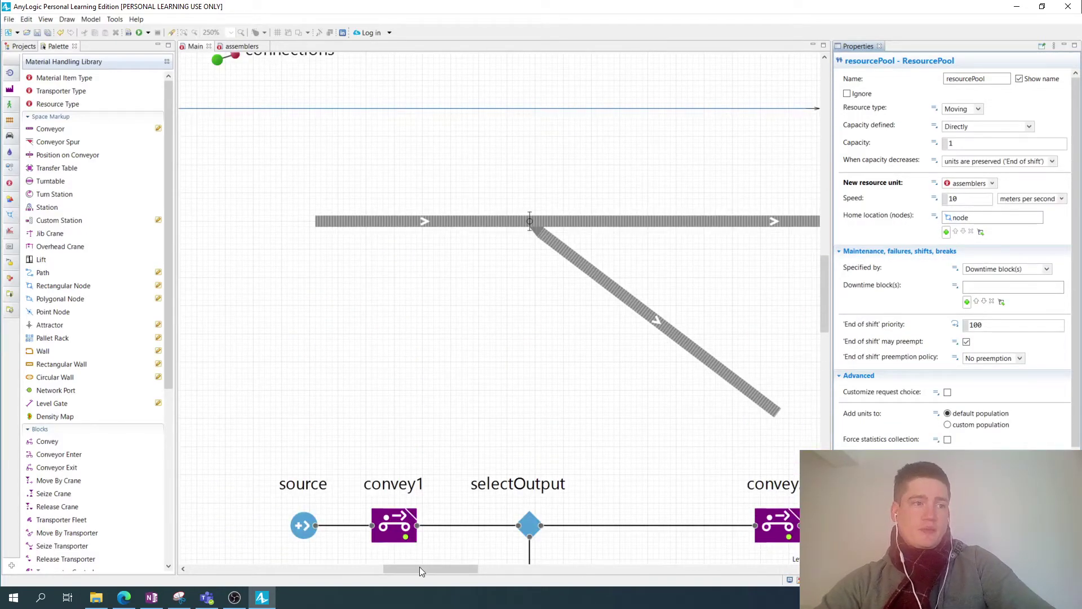
{"action": "left_click_drag", "start_coordinate": [435, 573], "coordinate": [475, 567]}
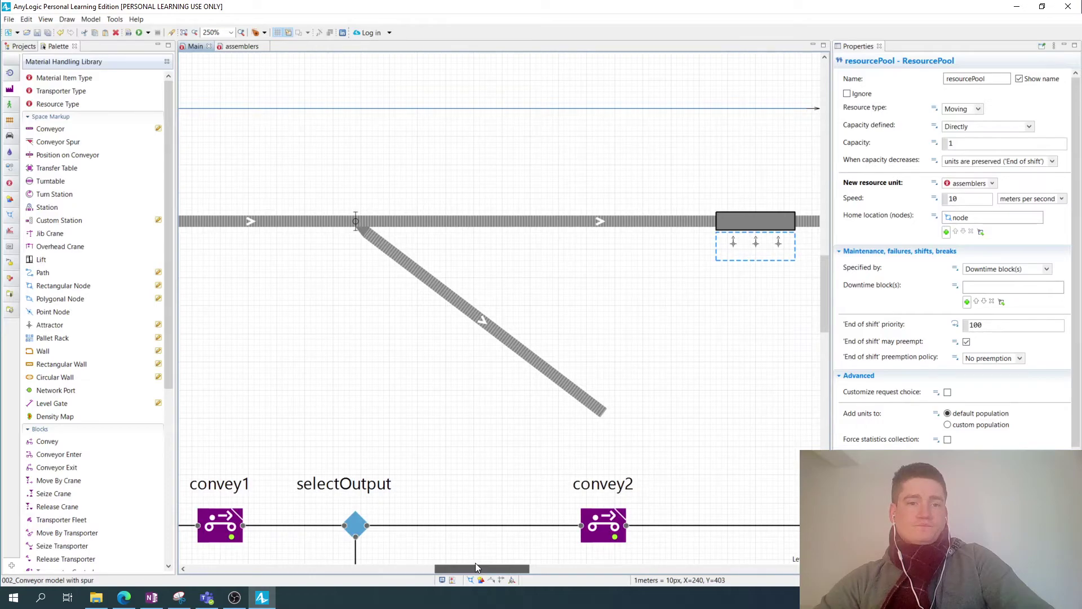
{"action": "left_click_drag", "start_coordinate": [475, 566], "coordinate": [494, 566]}
{"action": "left_click", "coordinate": [676, 226]}
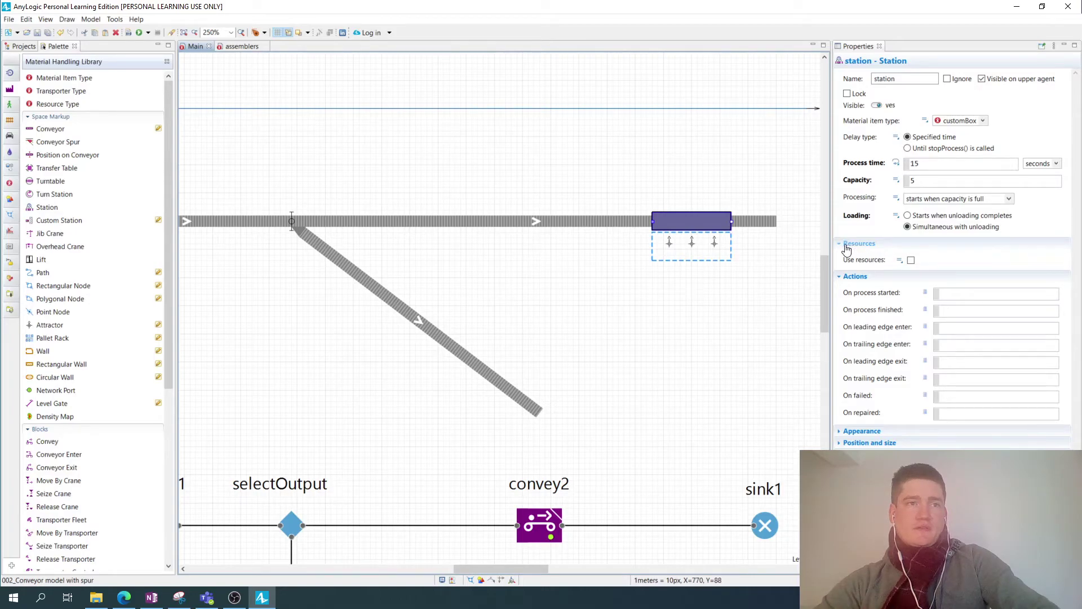
{"action": "left_click", "coordinate": [911, 261]}
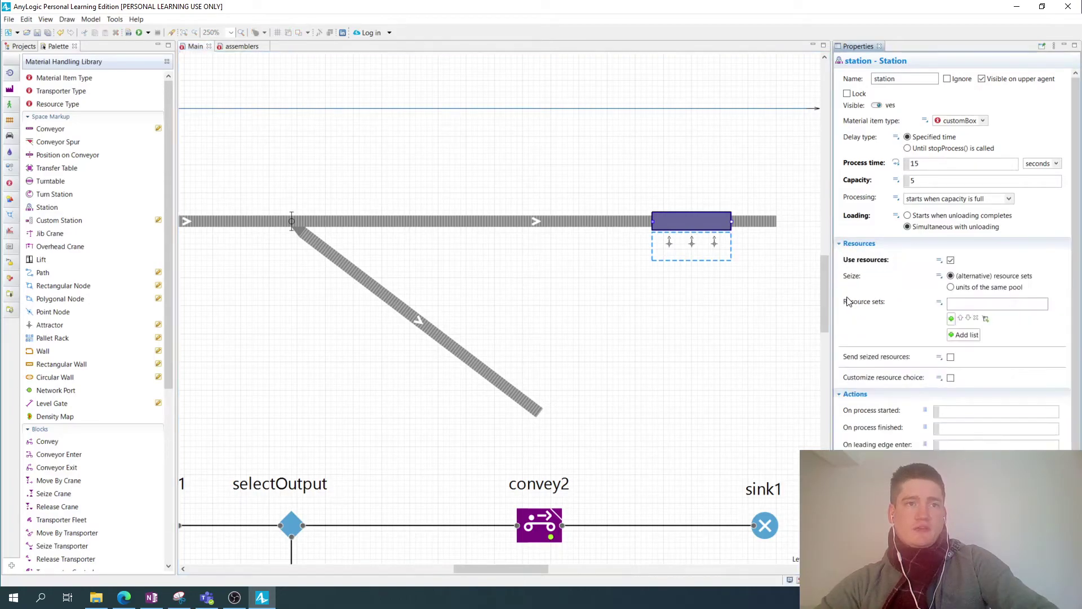
{"action": "left_click", "coordinate": [952, 288]}
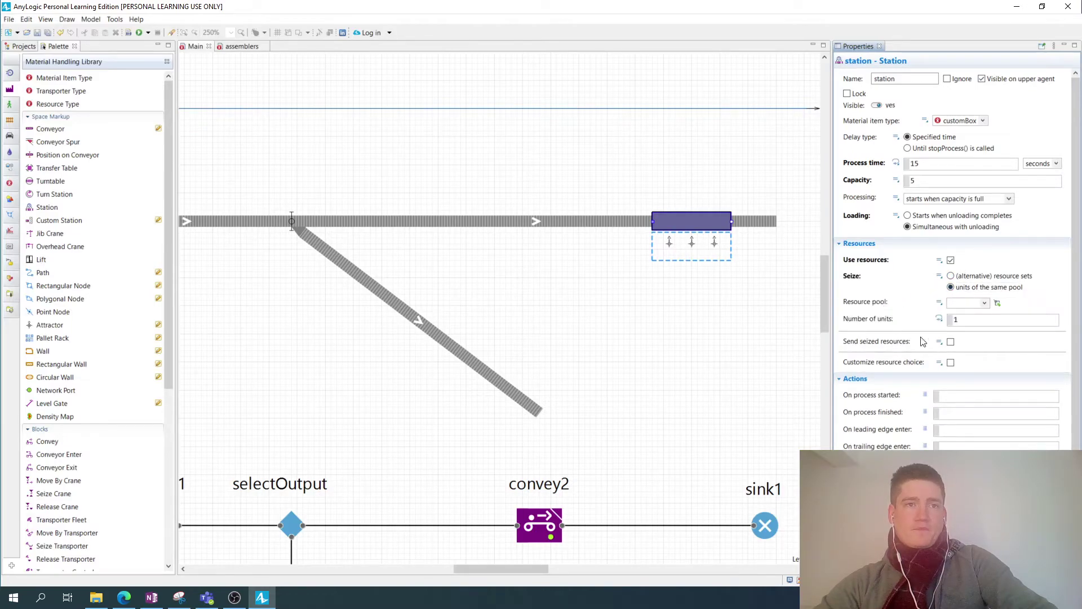
Set the station's resource pool to resourcePool and the number of units to 3
{"action": "left_click", "coordinate": [980, 299]}
{"action": "left_click", "coordinate": [986, 312]}
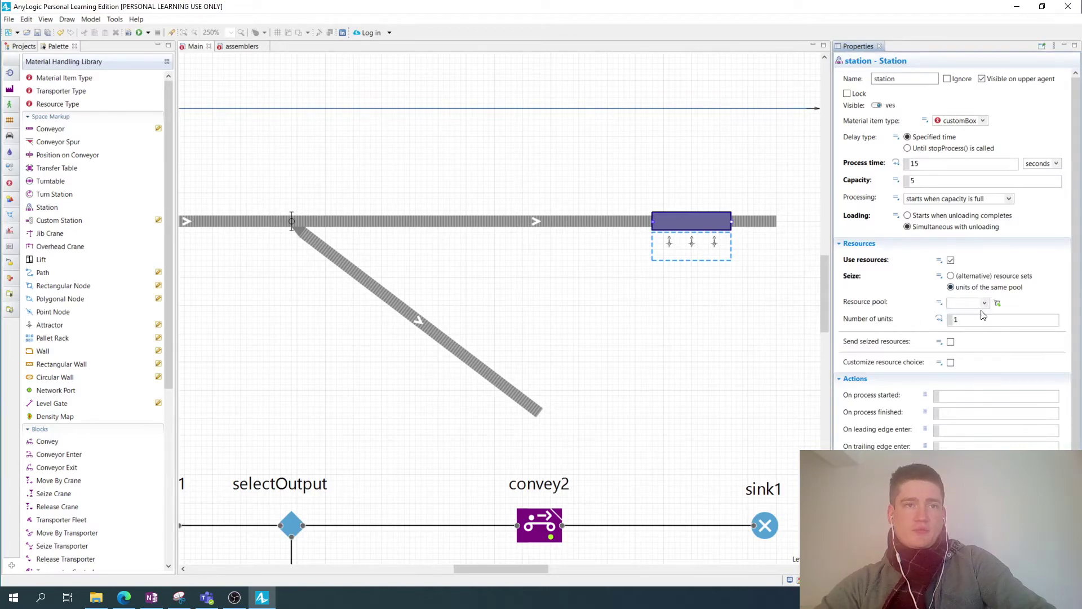
{"action": "left_click", "coordinate": [993, 319]}
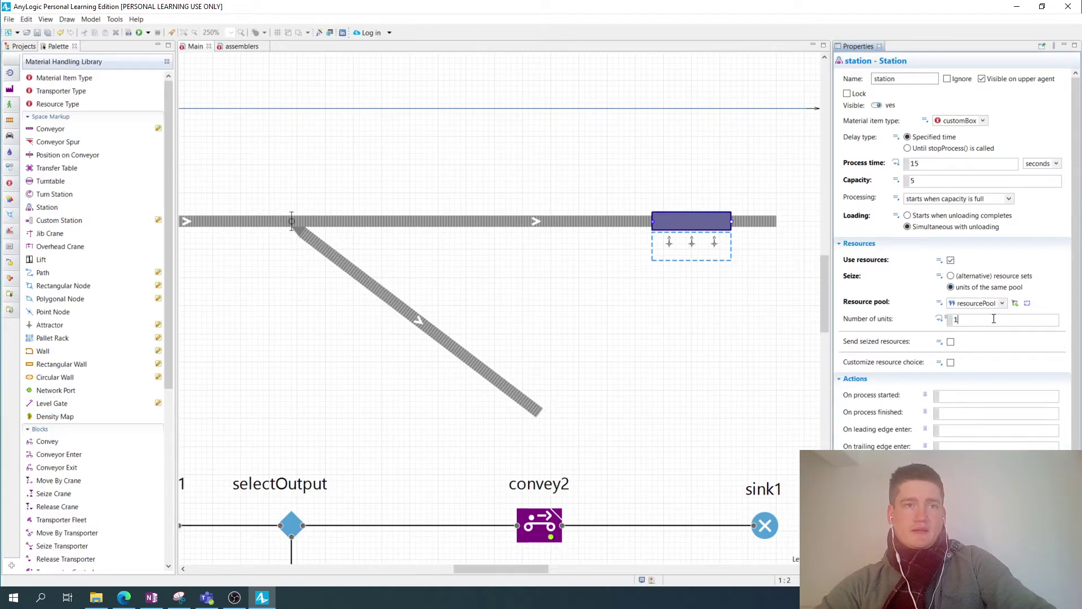
{"action": "key", "text": "BackSpace"}
{"action": "type", "text": "3"}
{"action": "left_click", "coordinate": [733, 337]}
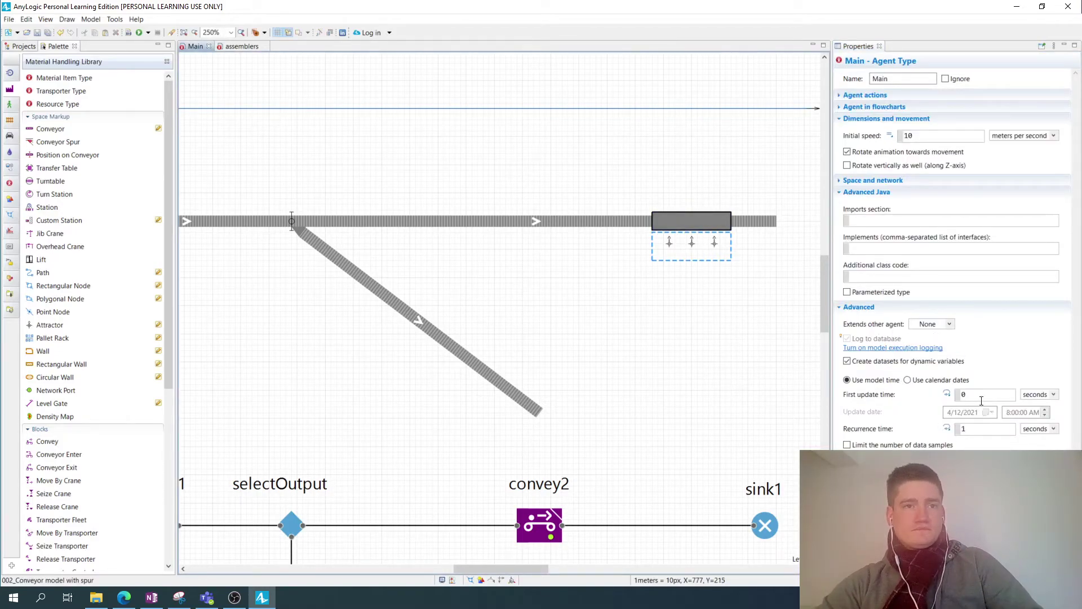
{"action": "left_click", "coordinate": [714, 244]}
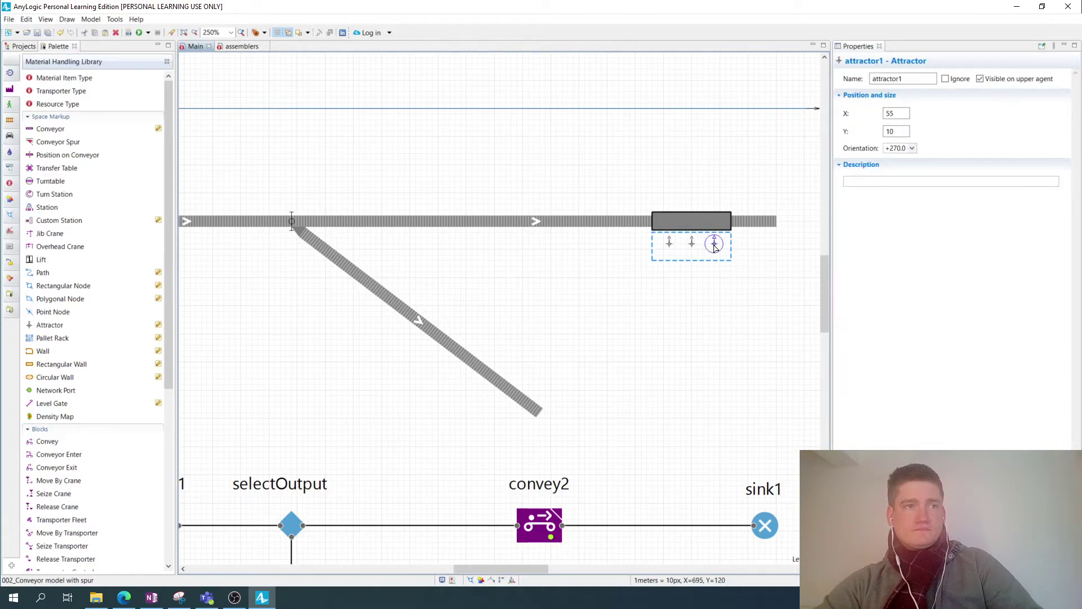
{"action": "left_click", "coordinate": [697, 221]}
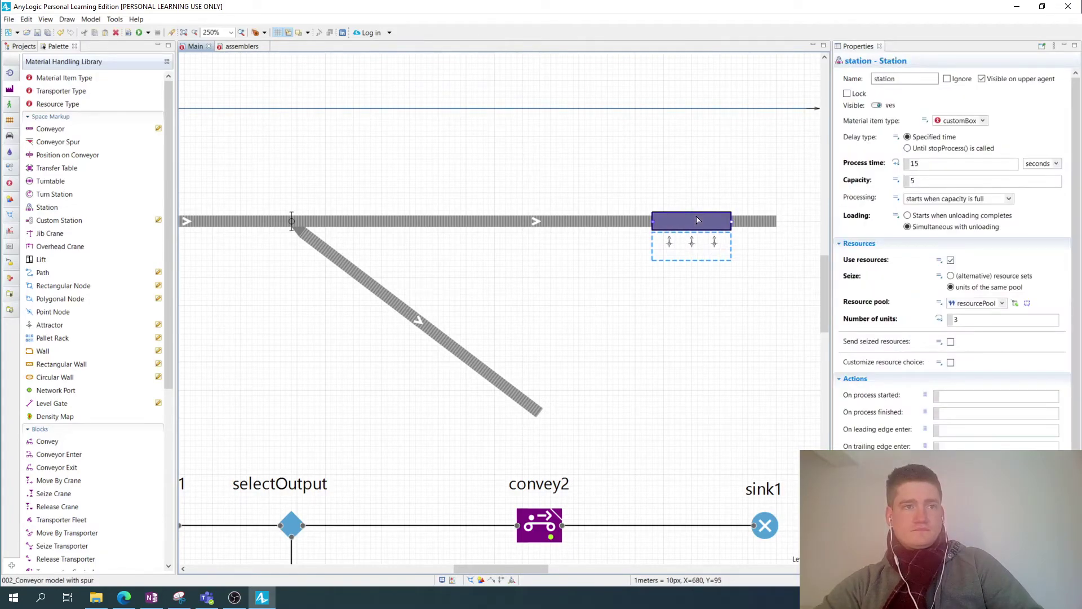
{"action": "left_click", "coordinate": [575, 290]}
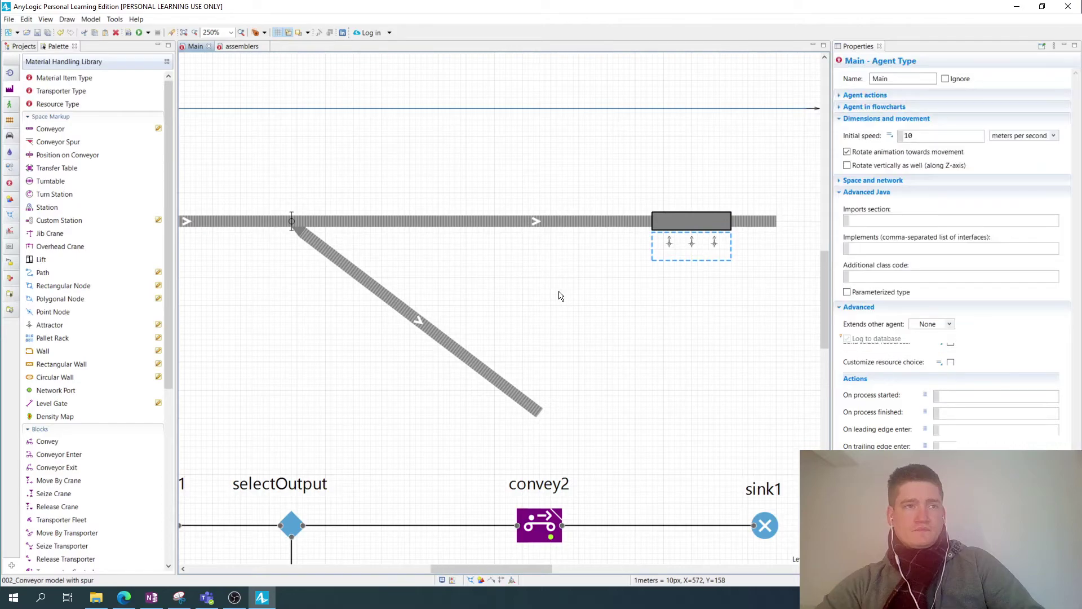
Run the simulation at speeds up to x100 to watch the boxes and assembler at the station, and close the run
{"action": "scroll", "coordinate": [560, 295], "scroll_direction": "down", "scroll_amount": 3}
{"action": "scroll", "coordinate": [560, 294], "scroll_direction": "down", "scroll_amount": 1}
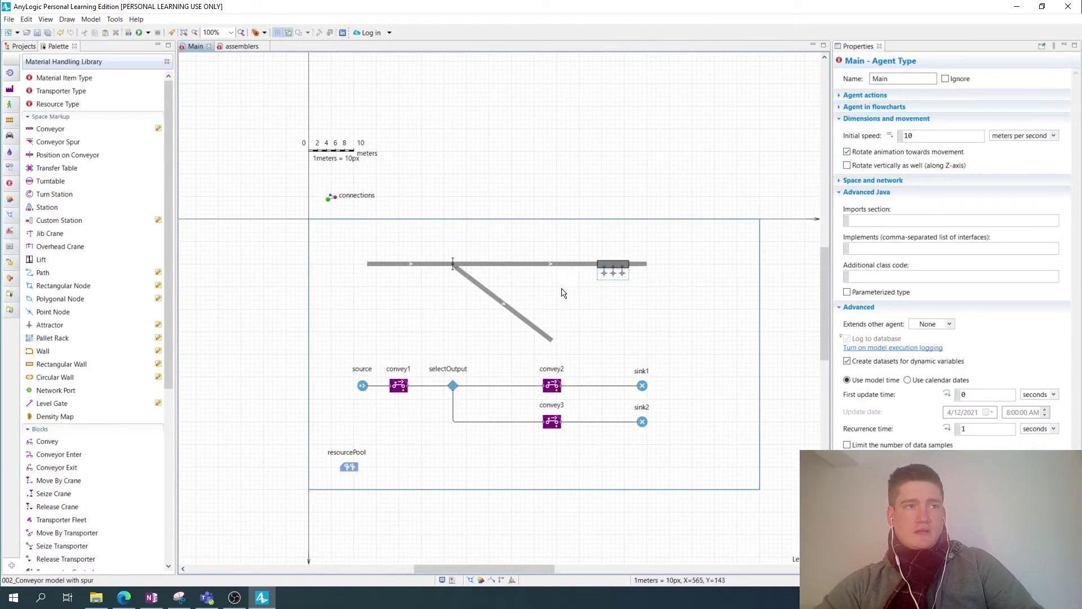
{"action": "left_click", "coordinate": [140, 34]}
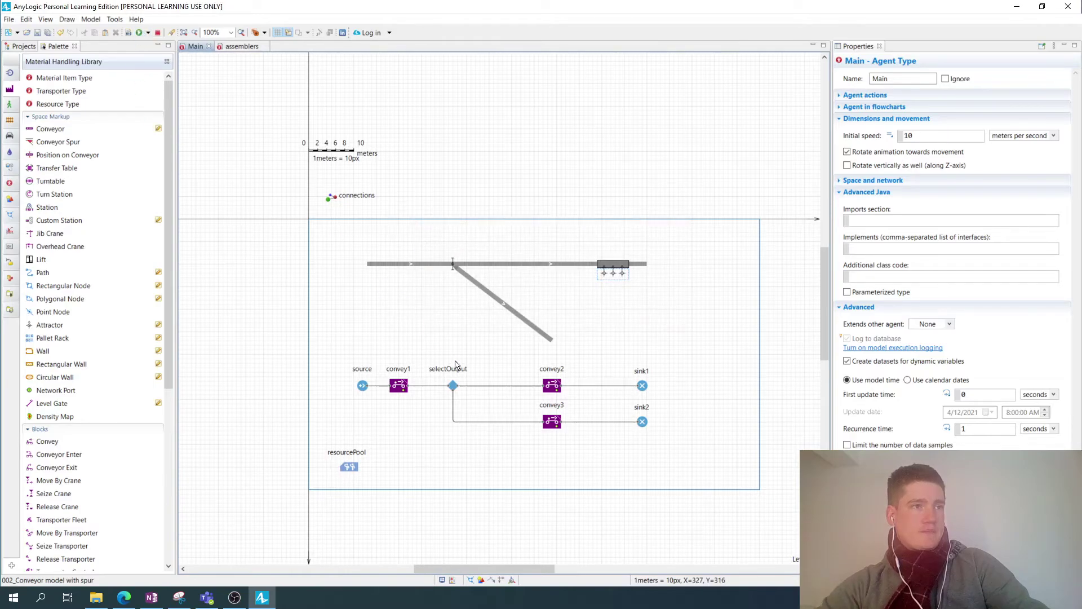
{"action": "mouse_move", "coordinate": [457, 360]}
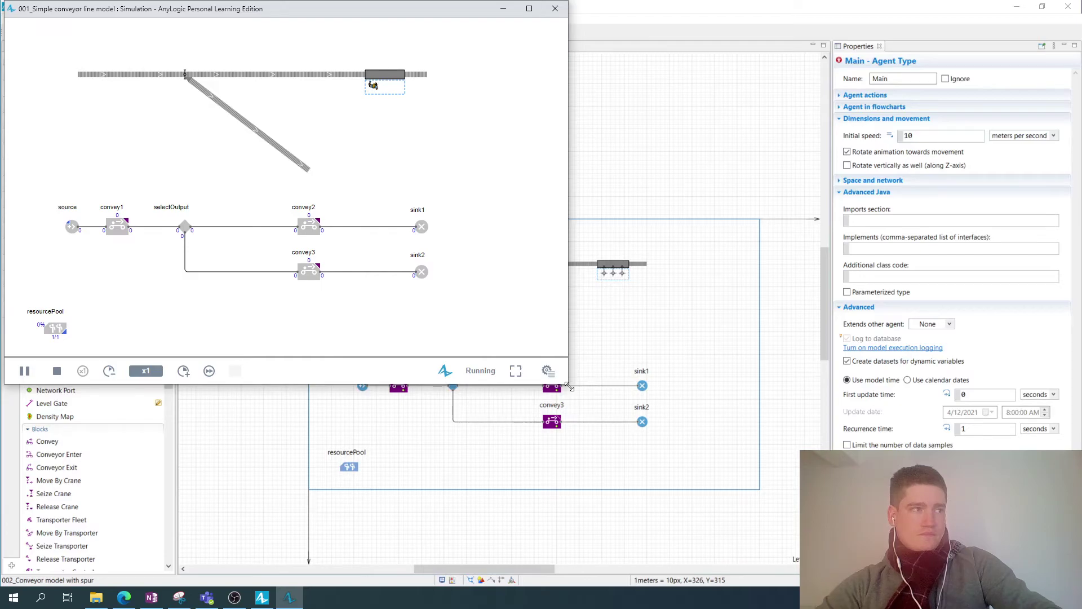
{"action": "left_click", "coordinate": [189, 372]}
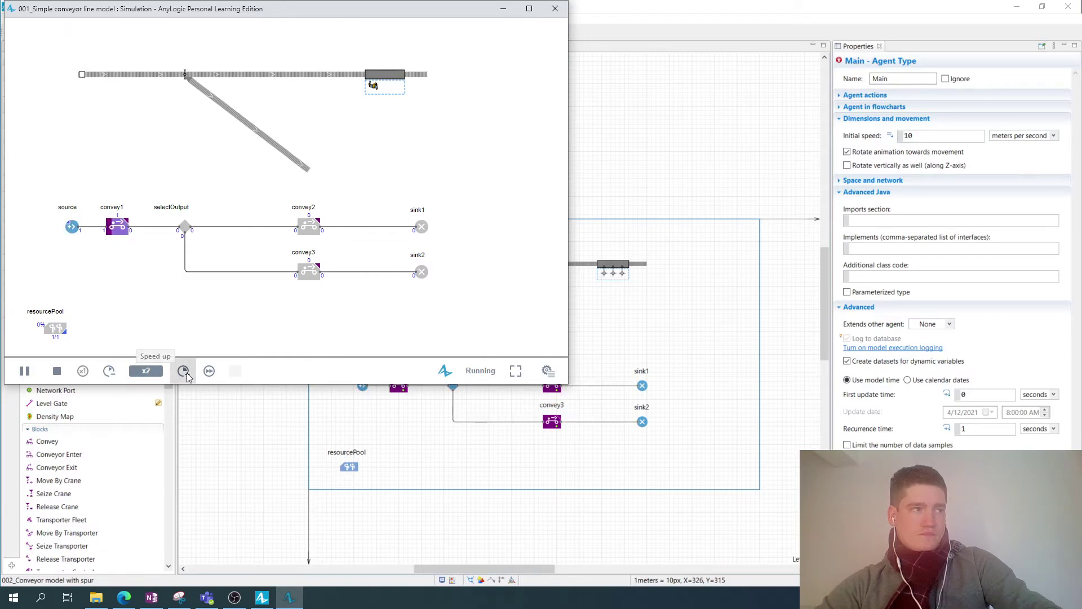
{"action": "left_click", "coordinate": [184, 371]}
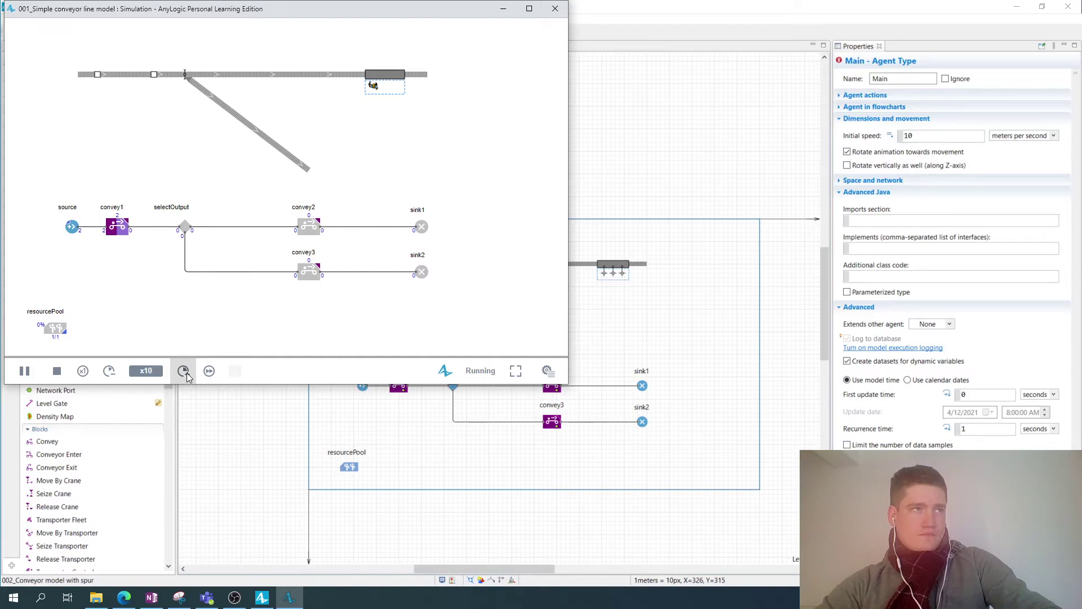
{"action": "left_click", "coordinate": [187, 373]}
{"action": "left_click", "coordinate": [187, 373]}
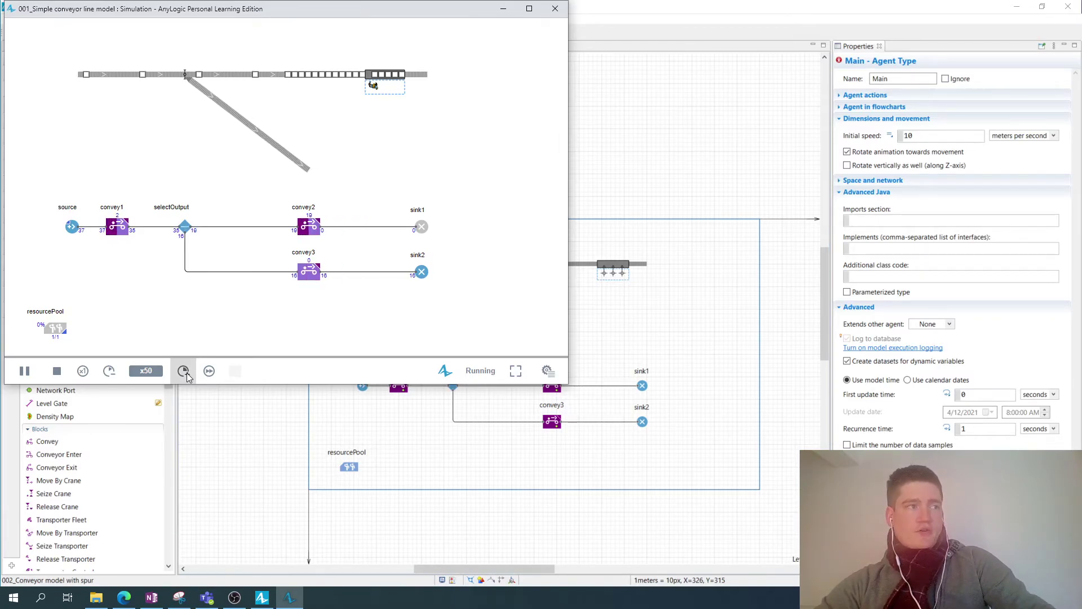
{"action": "left_click", "coordinate": [187, 373]}
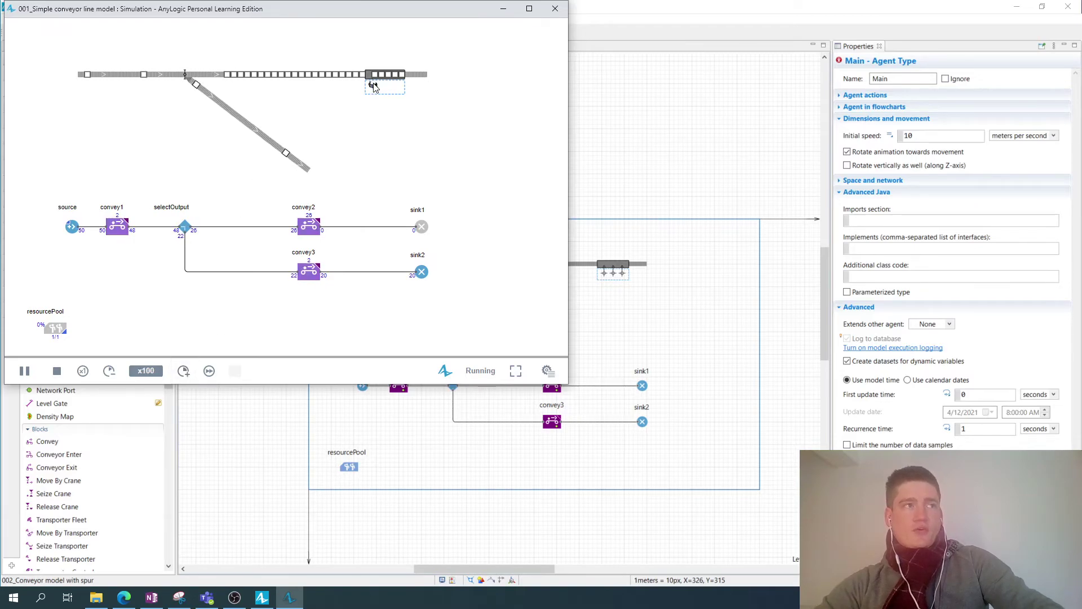
{"action": "left_click", "coordinate": [555, 9]}
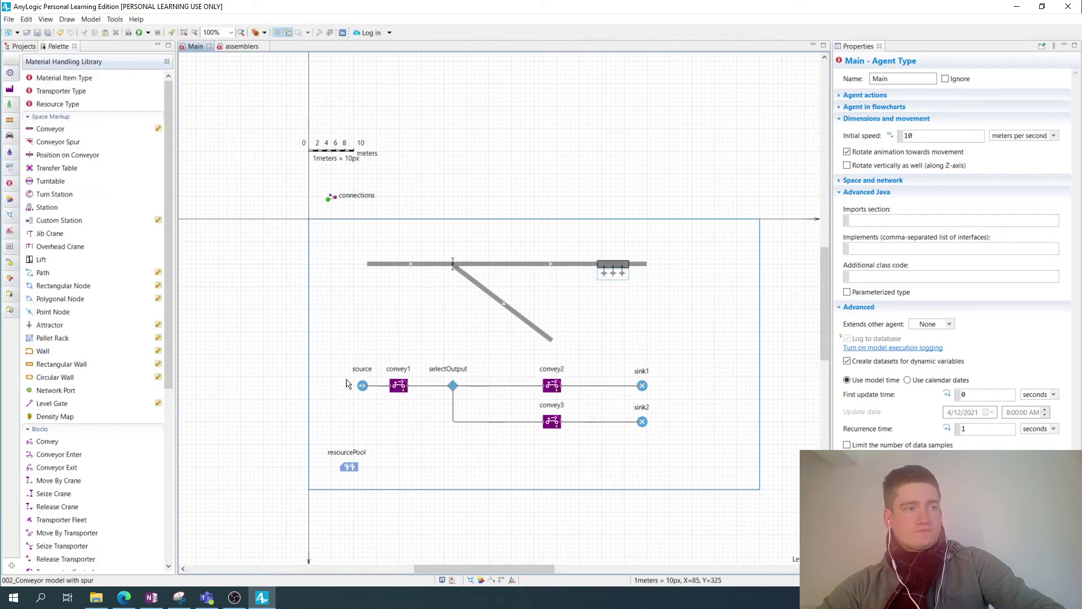
Set the resource pool's capacity to 3
{"action": "left_click", "coordinate": [349, 467]}
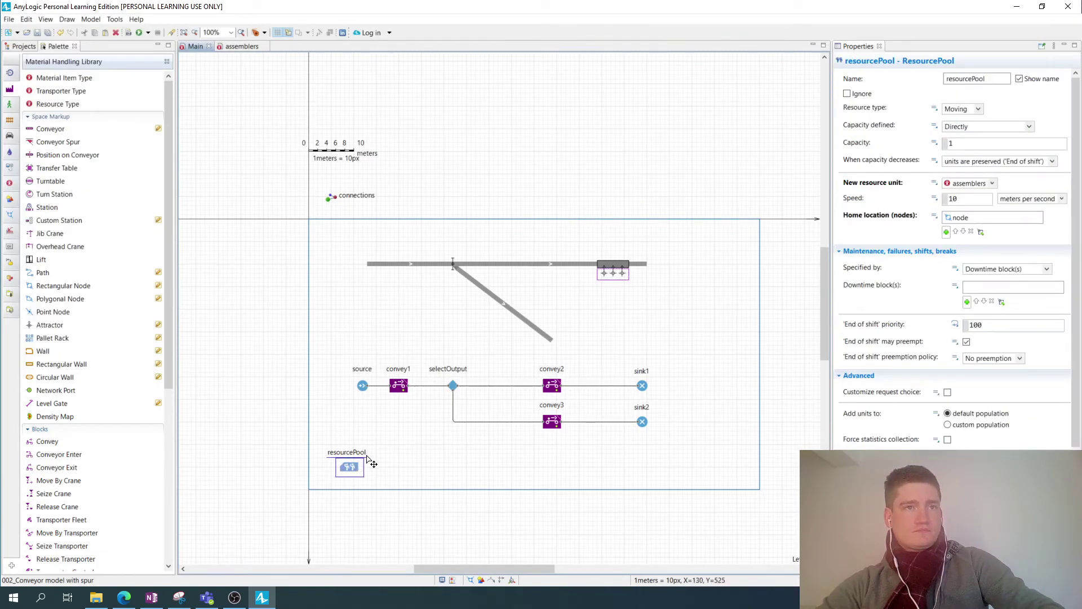
{"action": "left_click", "coordinate": [989, 146]}
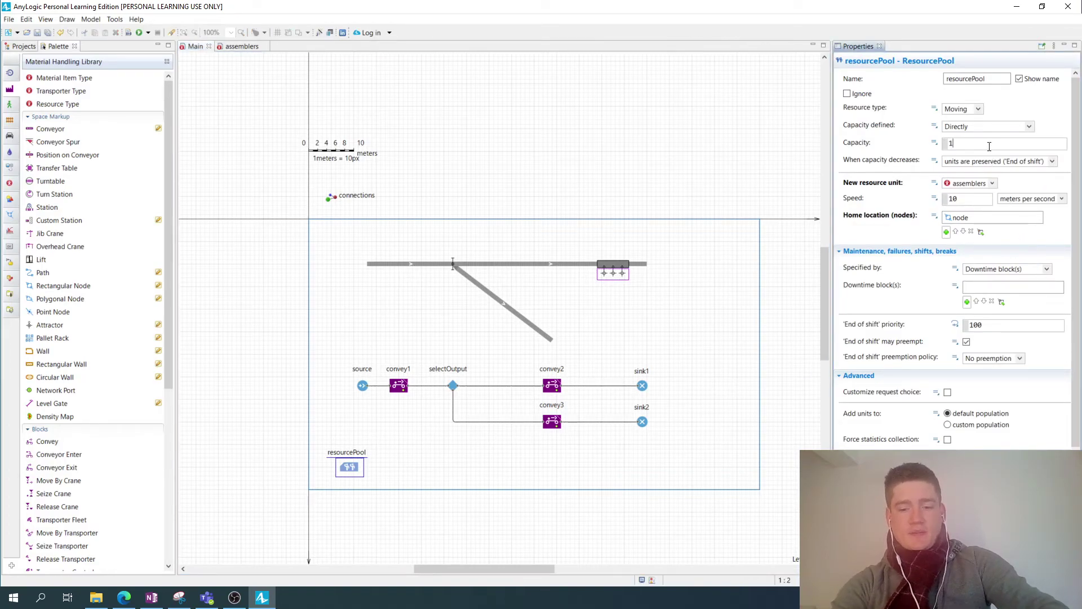
{"action": "type", "text": "3"}
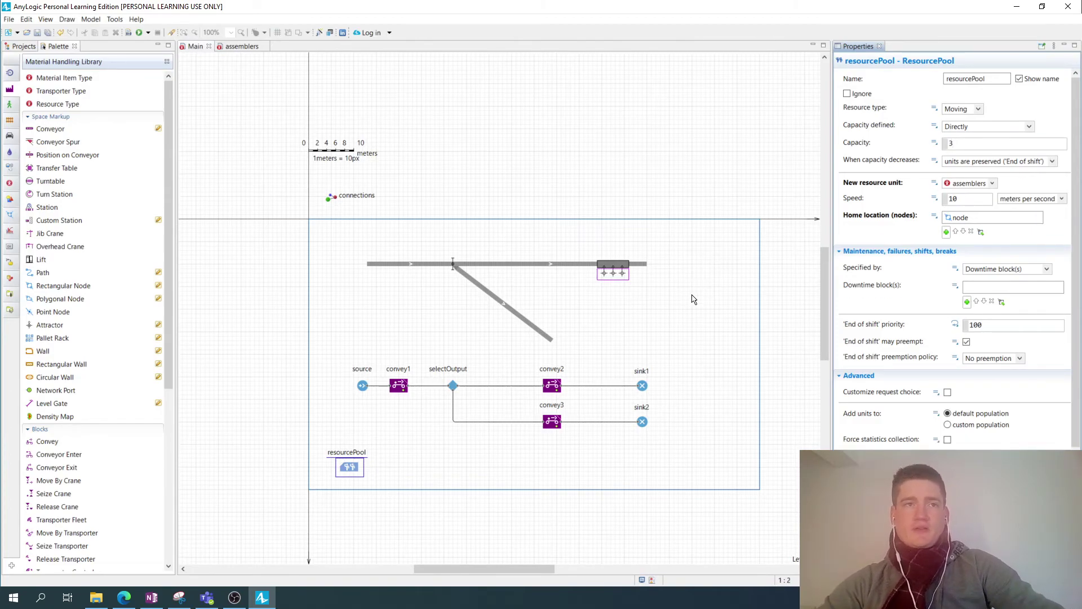
{"action": "left_click", "coordinate": [704, 310]}
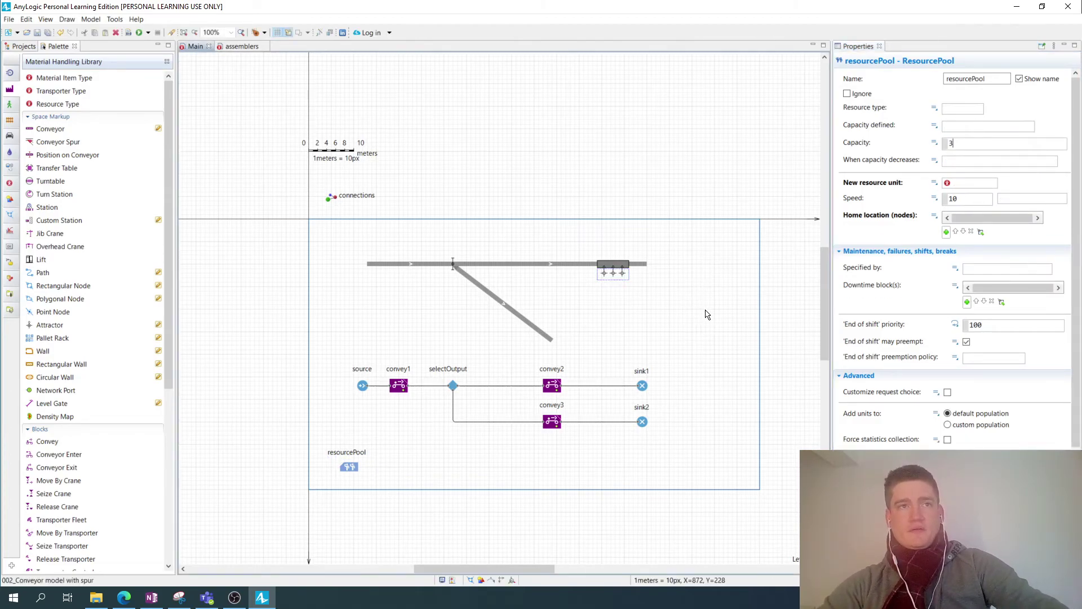
{"action": "left_click", "coordinate": [140, 32]}
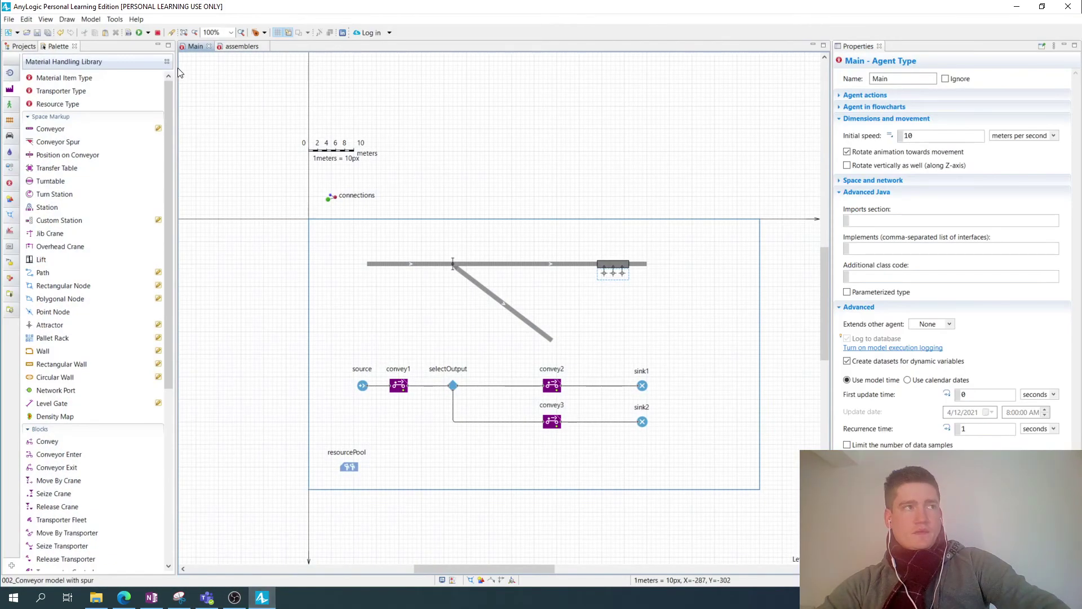
{"action": "left_click", "coordinate": [155, 34]}
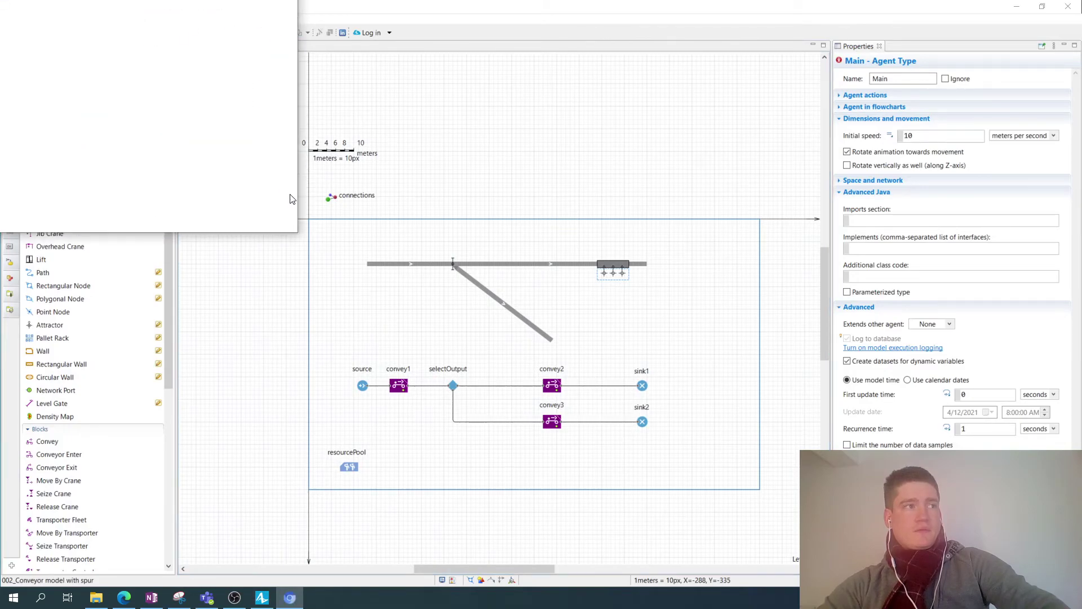
{"action": "right_click", "coordinate": [293, 604]}
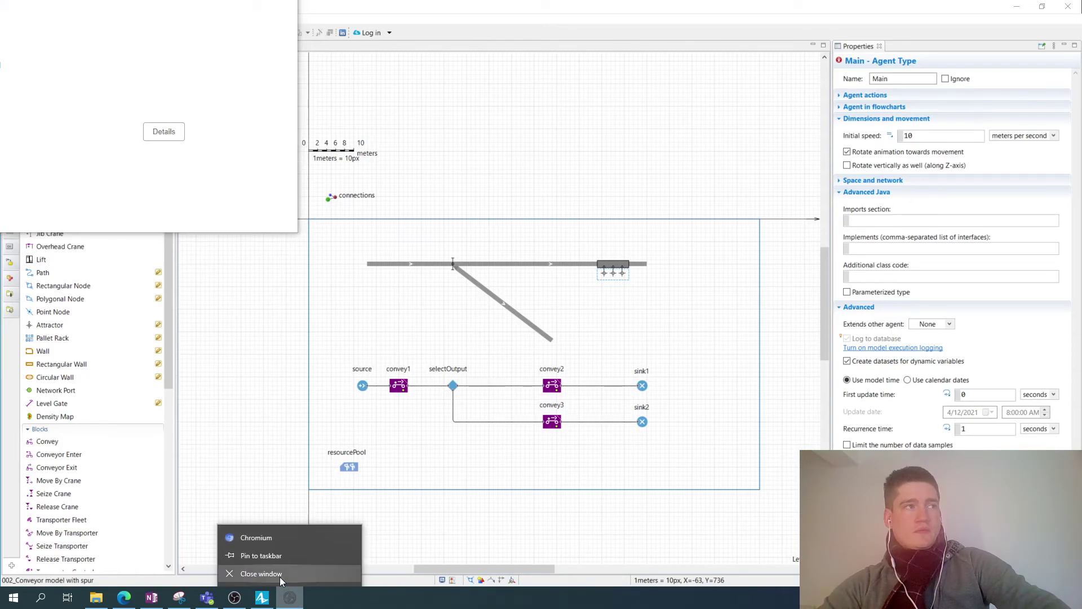
{"action": "left_click", "coordinate": [279, 576]}
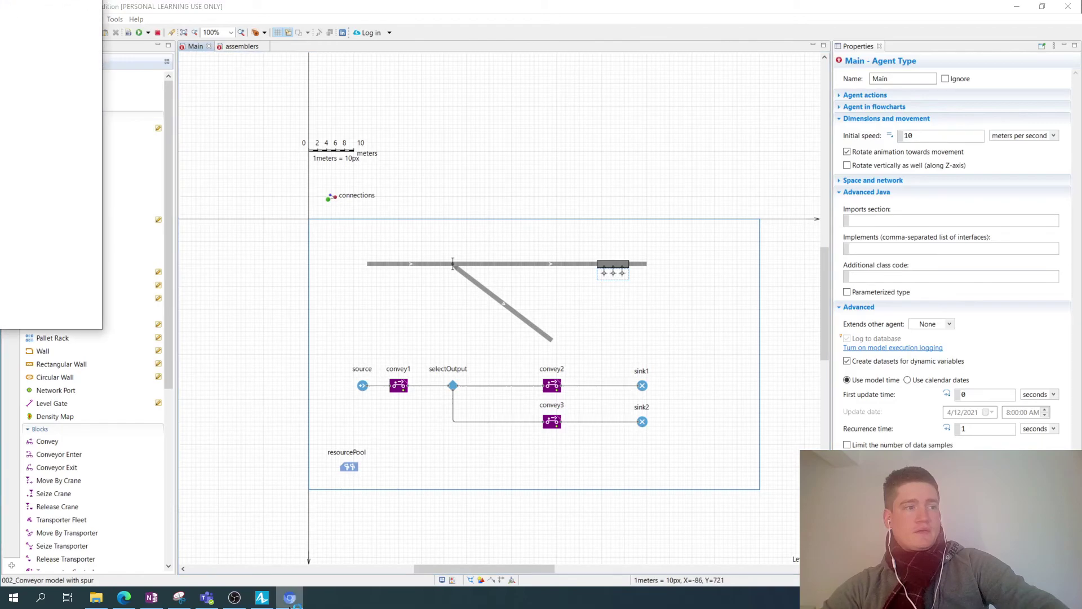
Bring the simulation window into view, speed the run up to x100 and slow it to x25 to watch the assemblers at the station
{"action": "left_click_drag", "start_coordinate": [276, 13], "coordinate": [513, 126]}
{"action": "left_click", "coordinate": [387, 413]}
{"action": "left_click", "coordinate": [387, 413]}
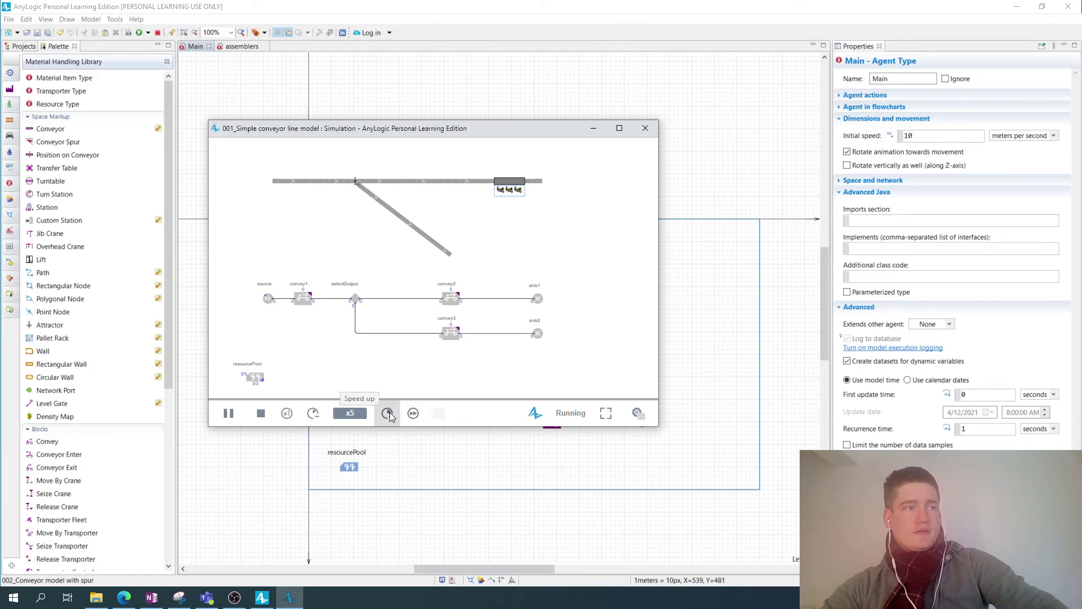
{"action": "left_click", "coordinate": [388, 415]}
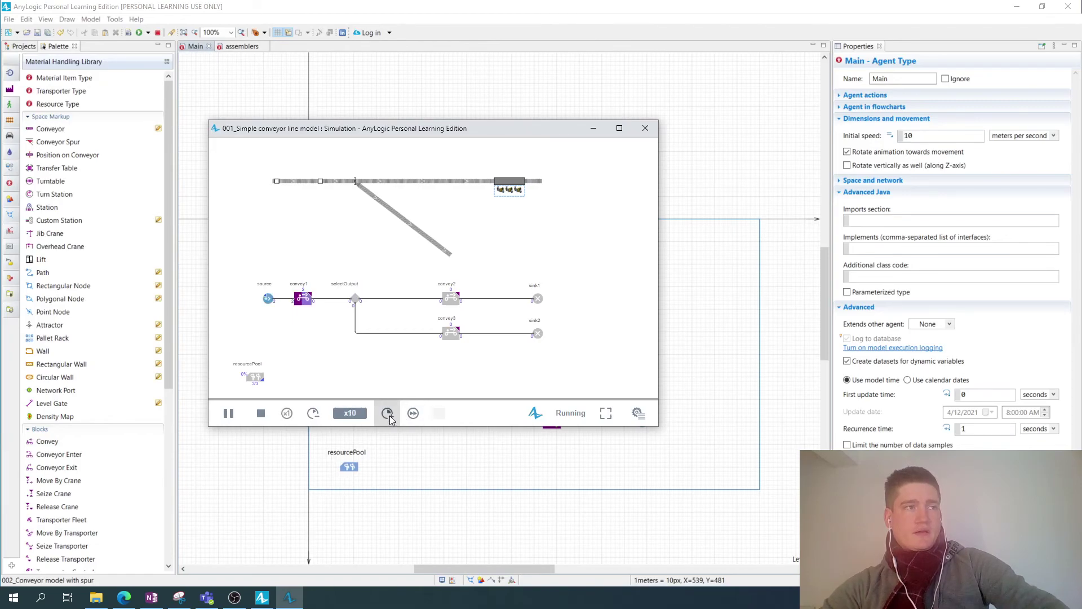
{"action": "left_click", "coordinate": [387, 414]}
{"action": "left_click", "coordinate": [387, 414]}
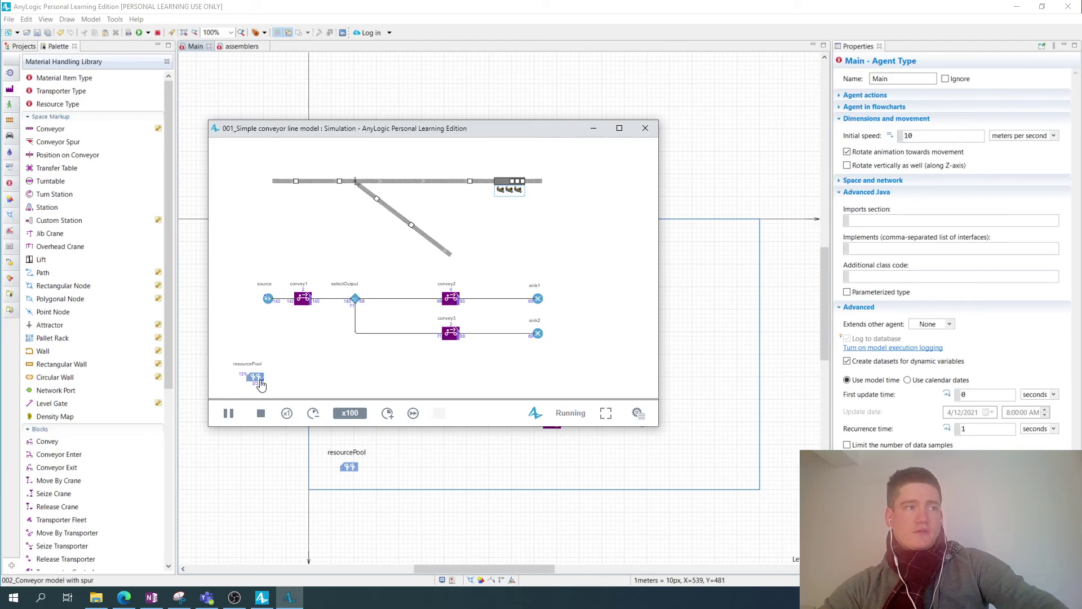
{"action": "left_click", "coordinate": [312, 414]}
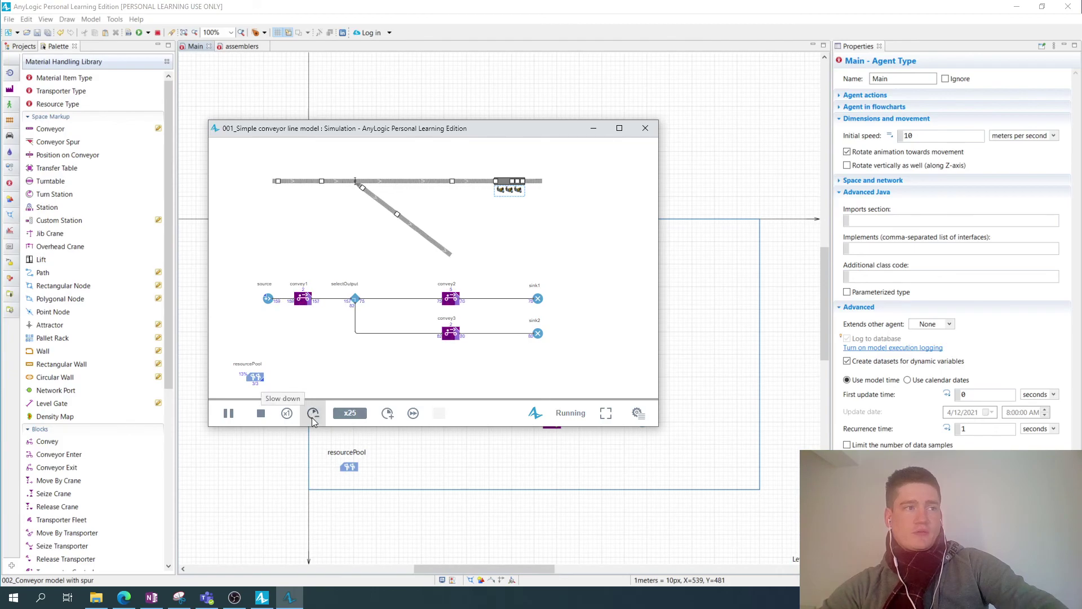